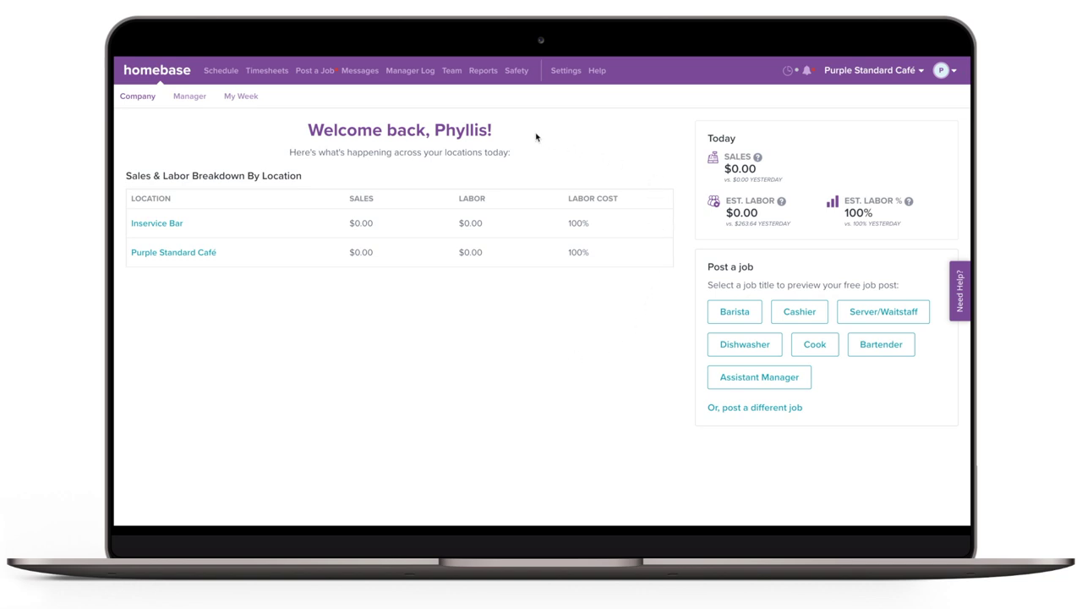
Open Settings to Purple Standard Café's Location – Basic Info page
click(567, 71)
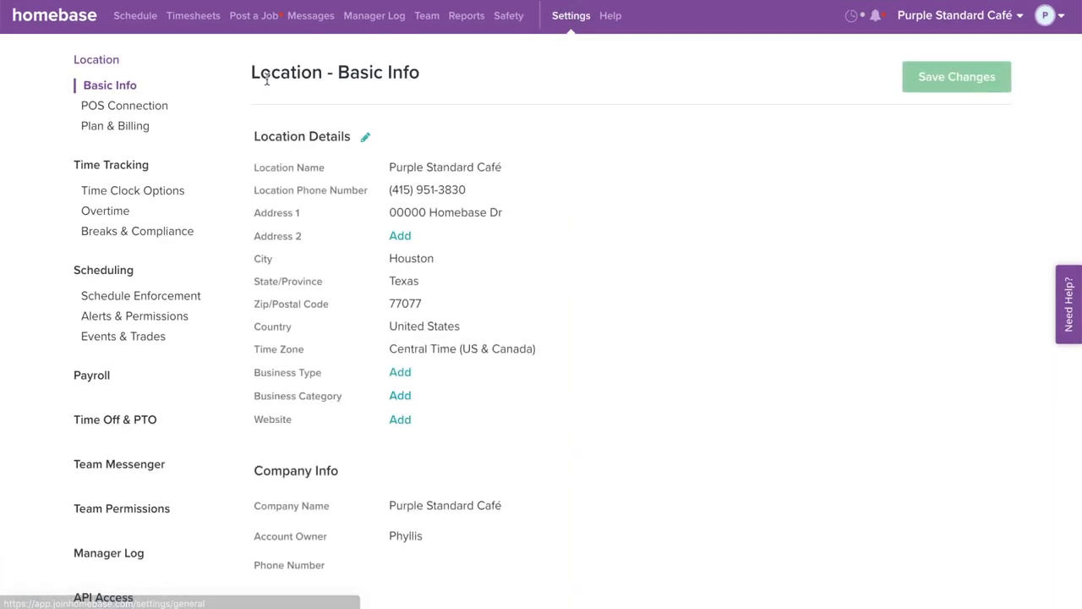
scroll(215, 142, down, 3)
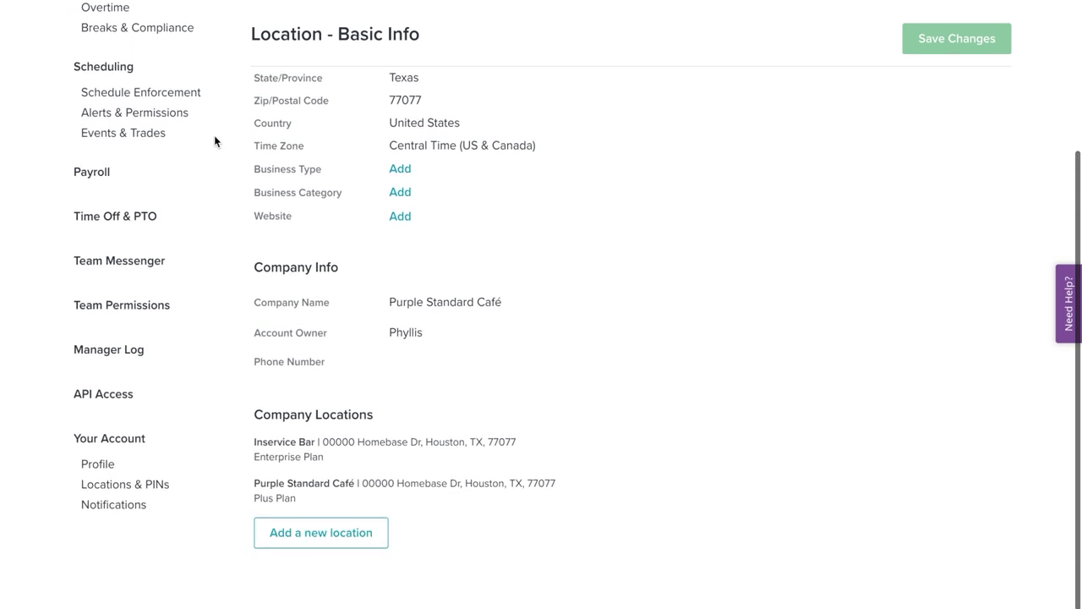
scroll(215, 142, up, 3)
scroll(215, 142, up, 1)
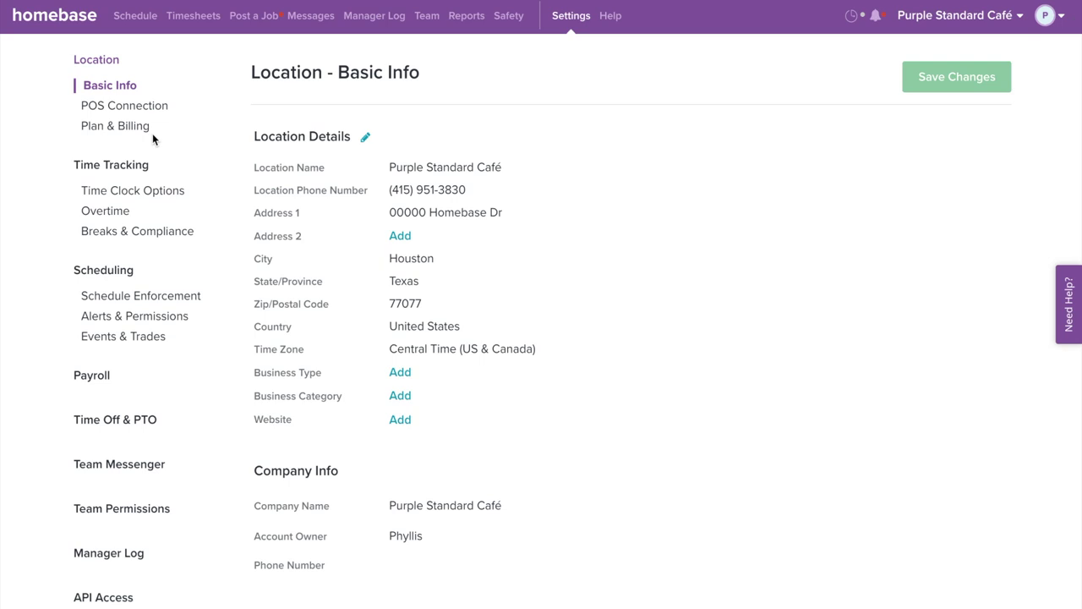
click(124, 87)
click(367, 141)
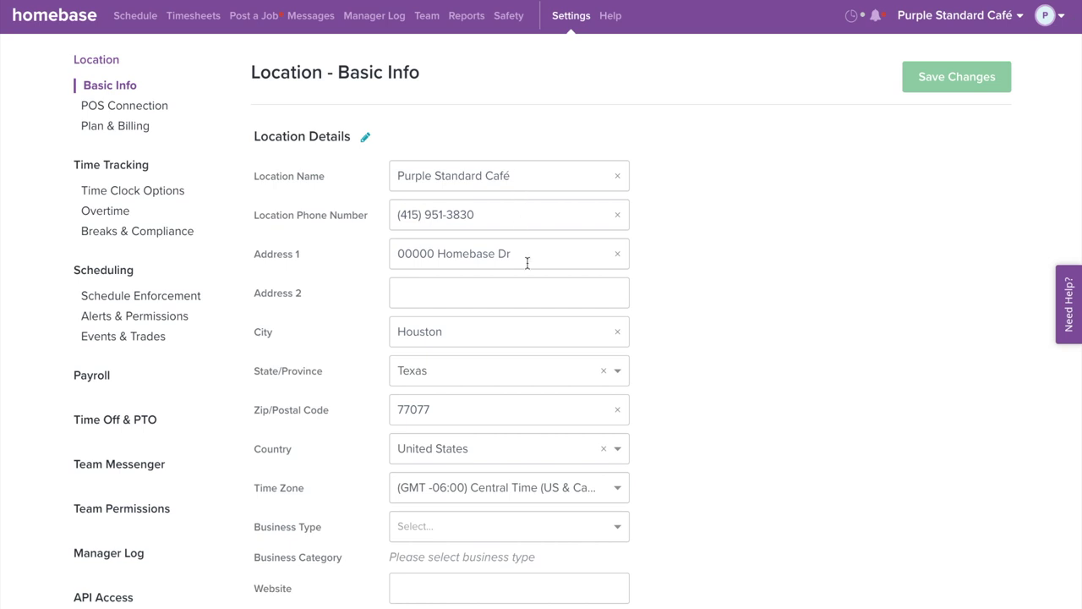
scroll(526, 262, down, 5)
click(493, 415)
text(www.joinhomebase.com)
scroll(658, 422, down, 4)
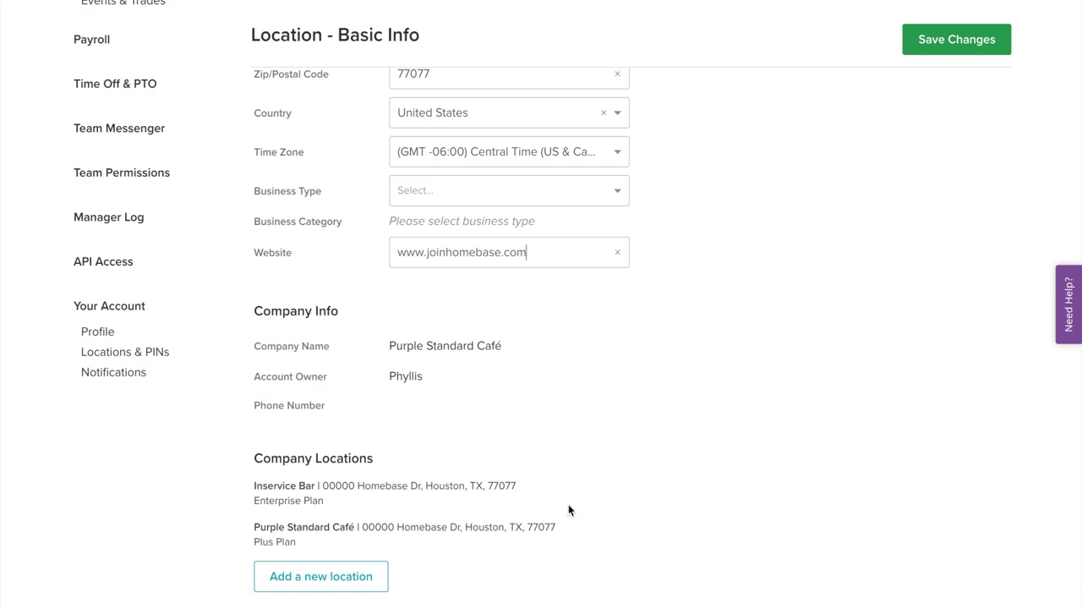
scroll(593, 420, up, 5)
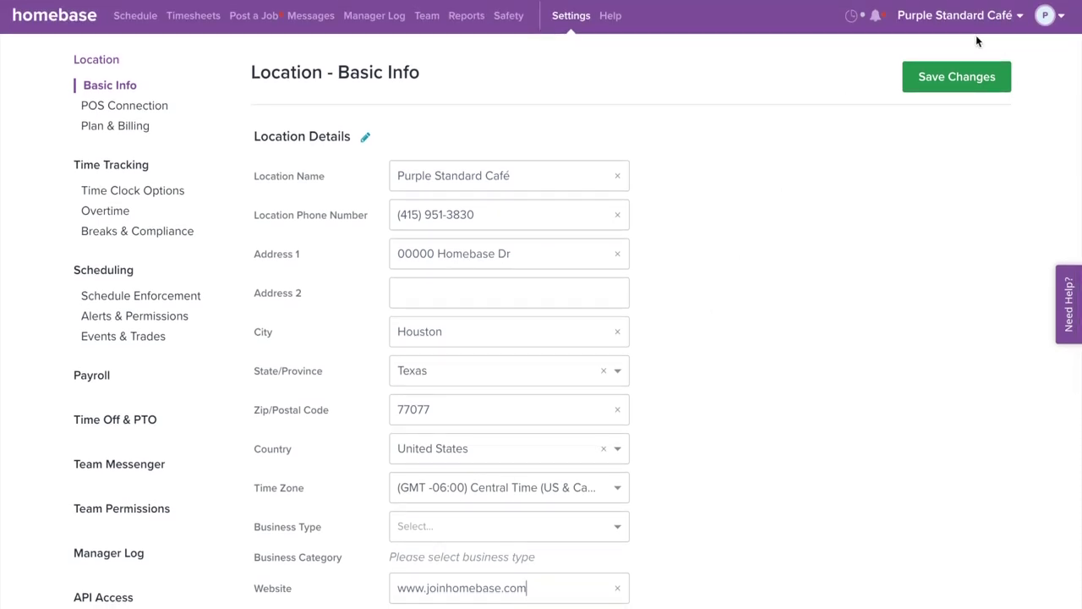
click(913, 84)
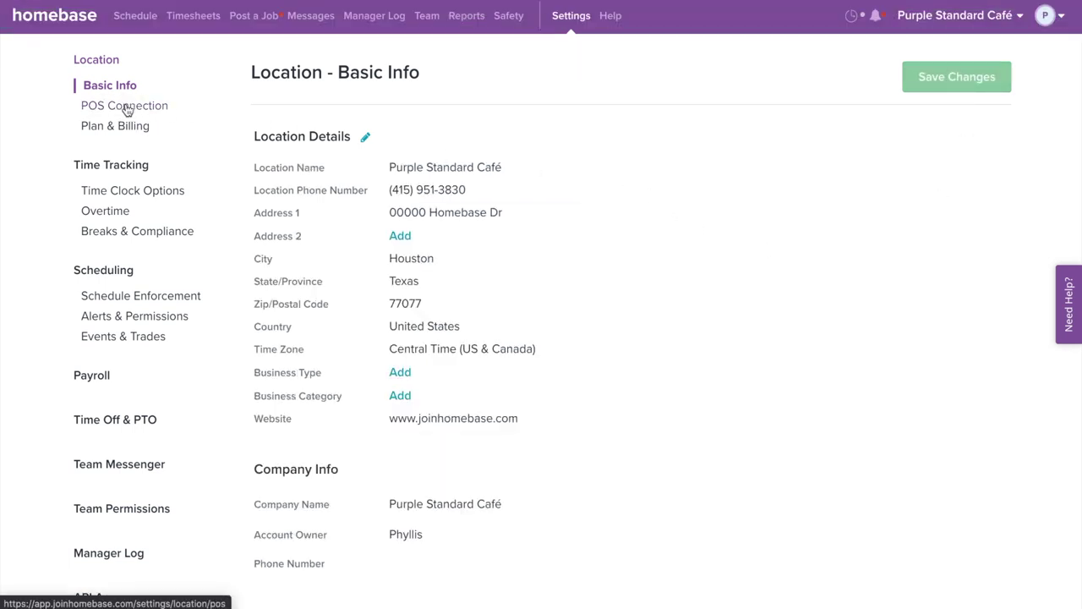
click(127, 109)
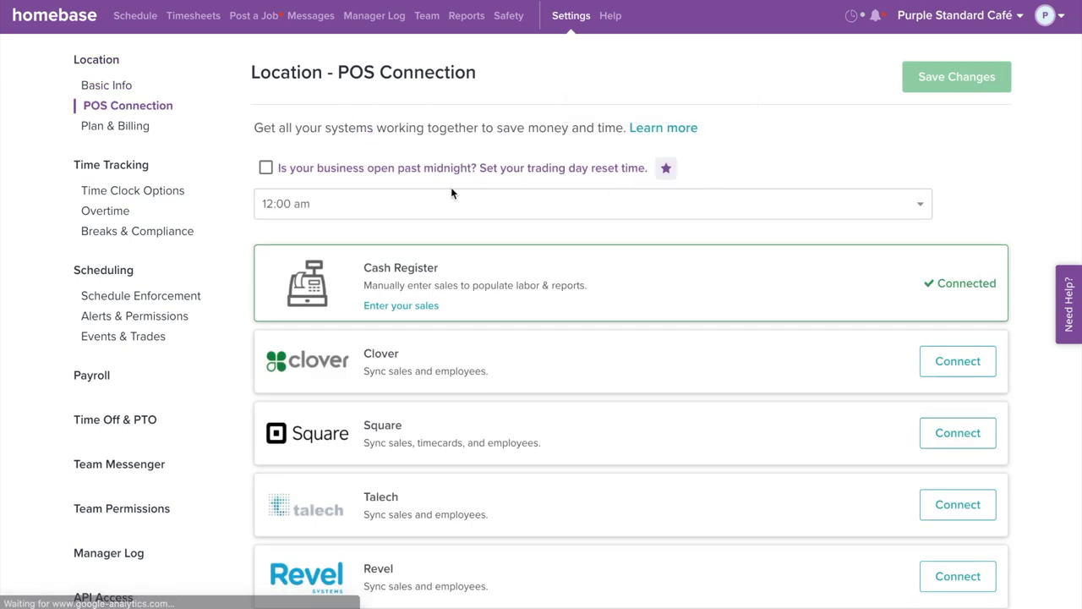
Try the past-midnight trading day reset and its reset times, then turn it back off
click(266, 167)
click(420, 208)
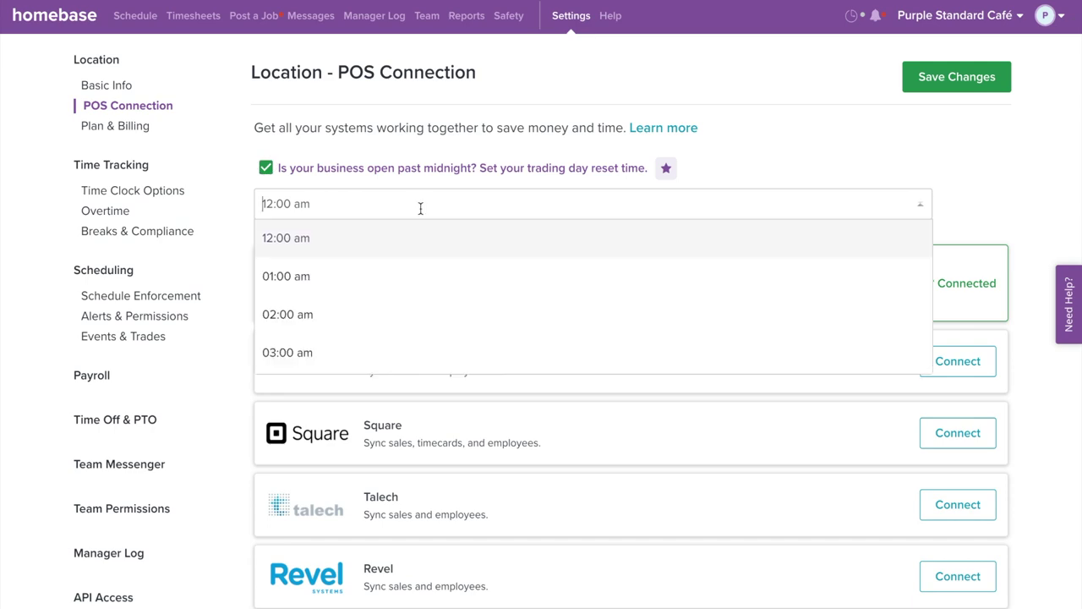
scroll(414, 307, down, 2)
scroll(415, 318, up, 1)
scroll(415, 318, up, 2)
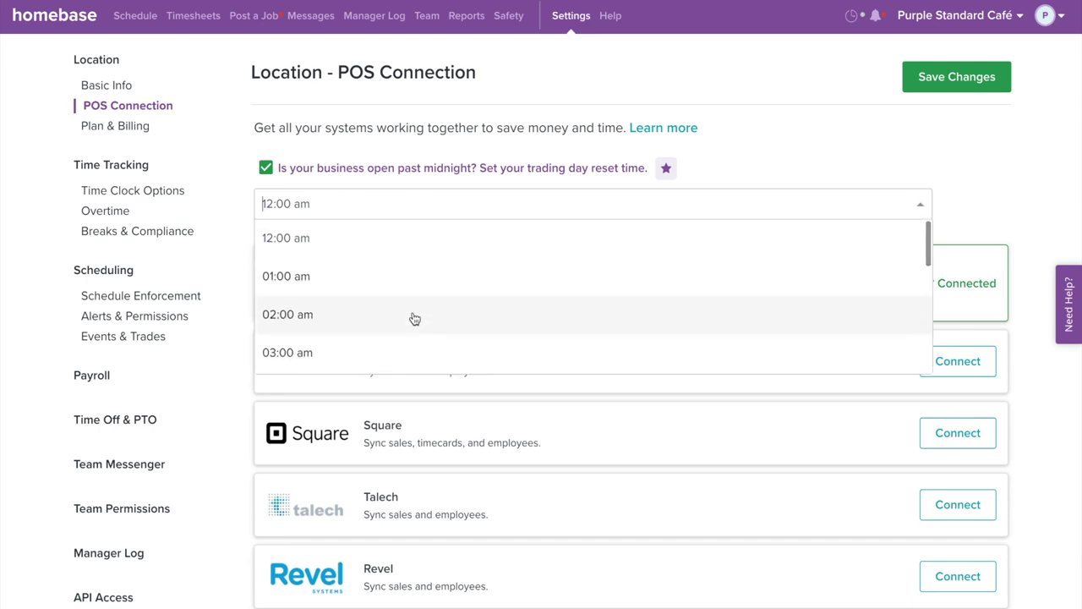
click(729, 168)
Browse the POS provider list without connecting any, then view the Plan & Billing plans
scroll(732, 169, down, 1)
scroll(732, 169, down, 3)
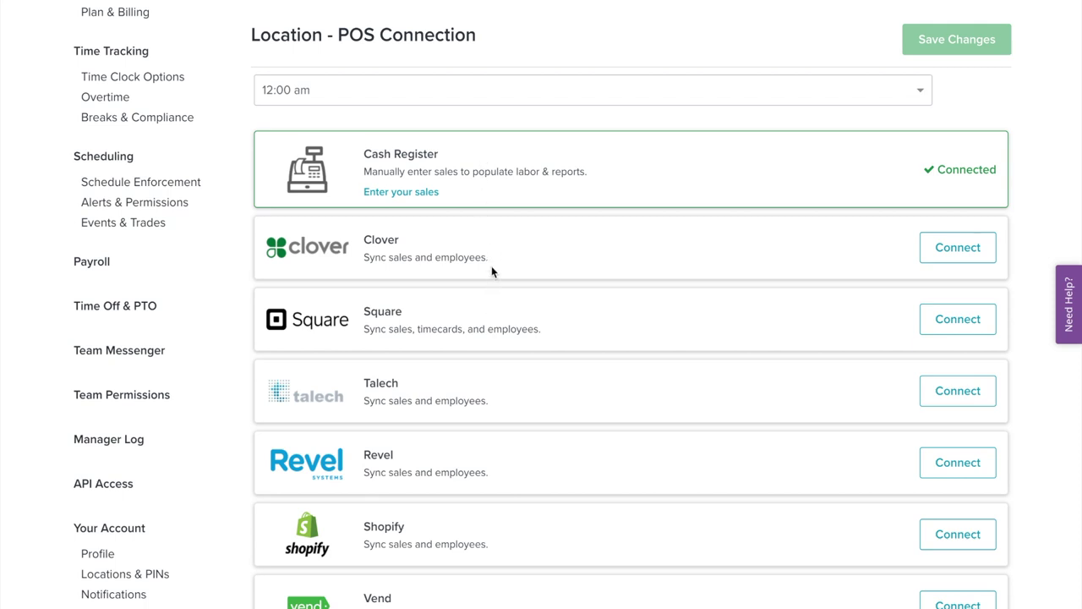
scroll(488, 221, down, 5)
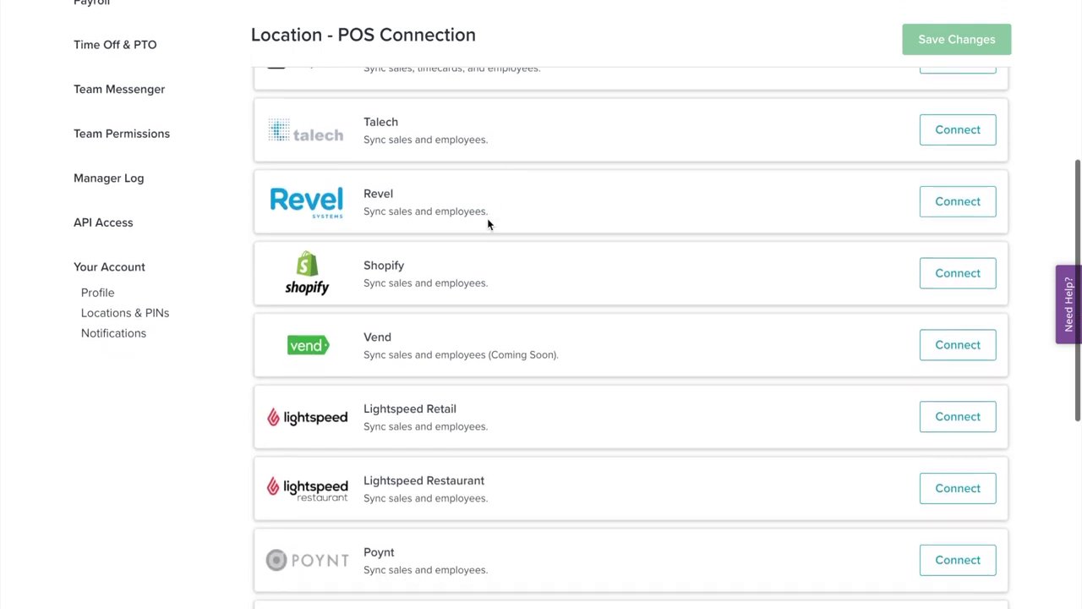
scroll(488, 223, down, 5)
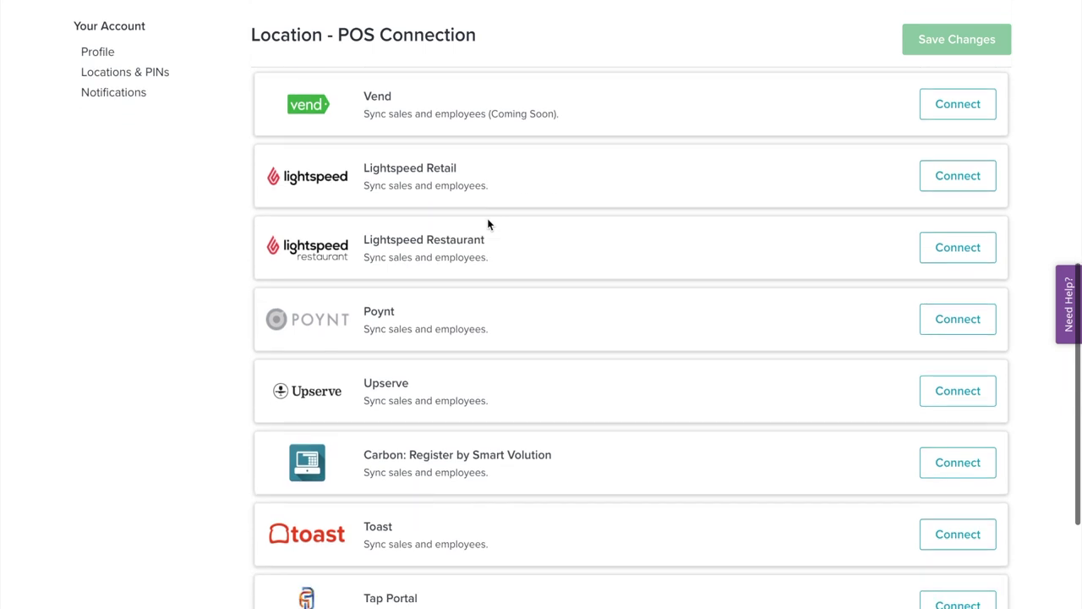
scroll(487, 222, down, 3)
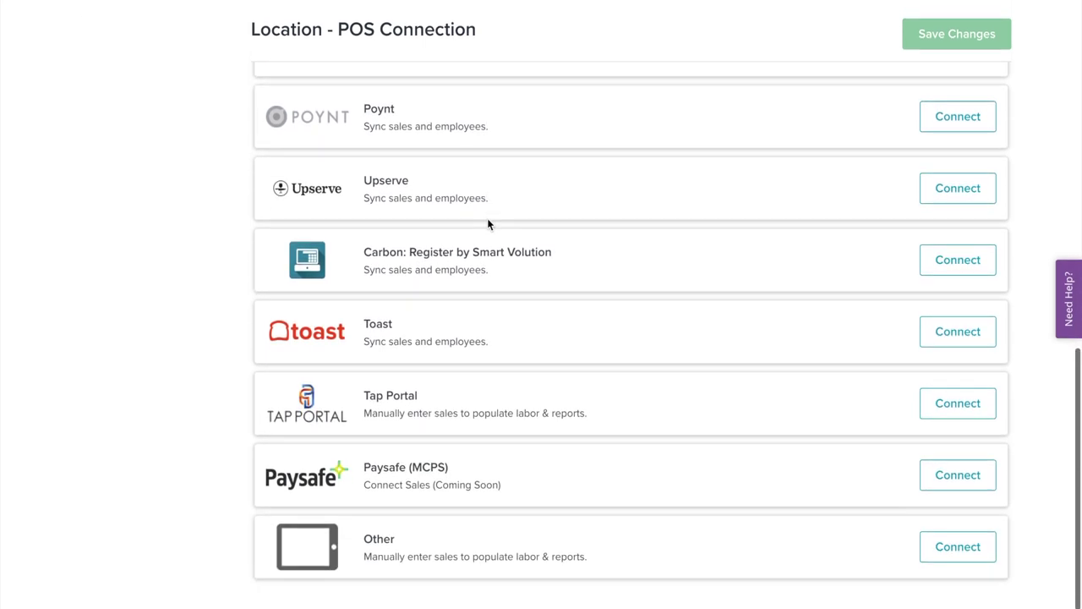
scroll(488, 224, up, 14)
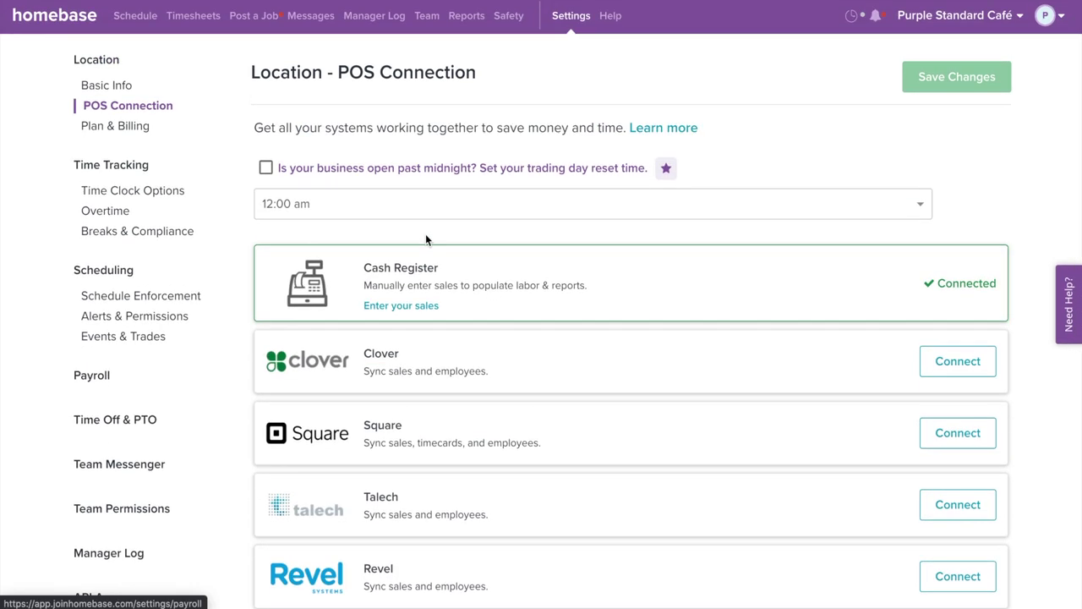
click(137, 128)
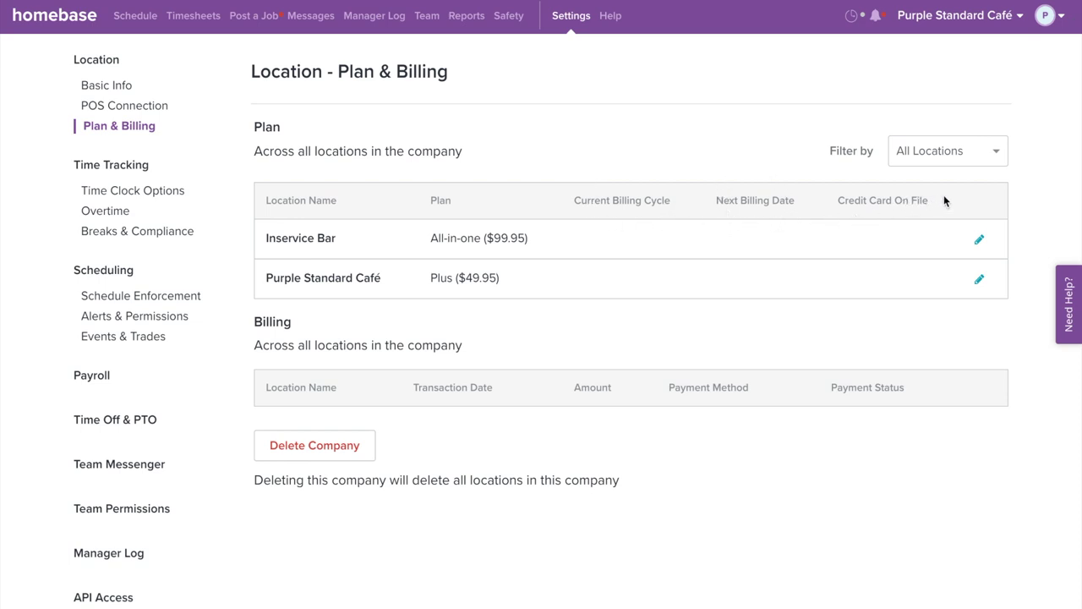
click(979, 240)
scroll(899, 313, down, 1)
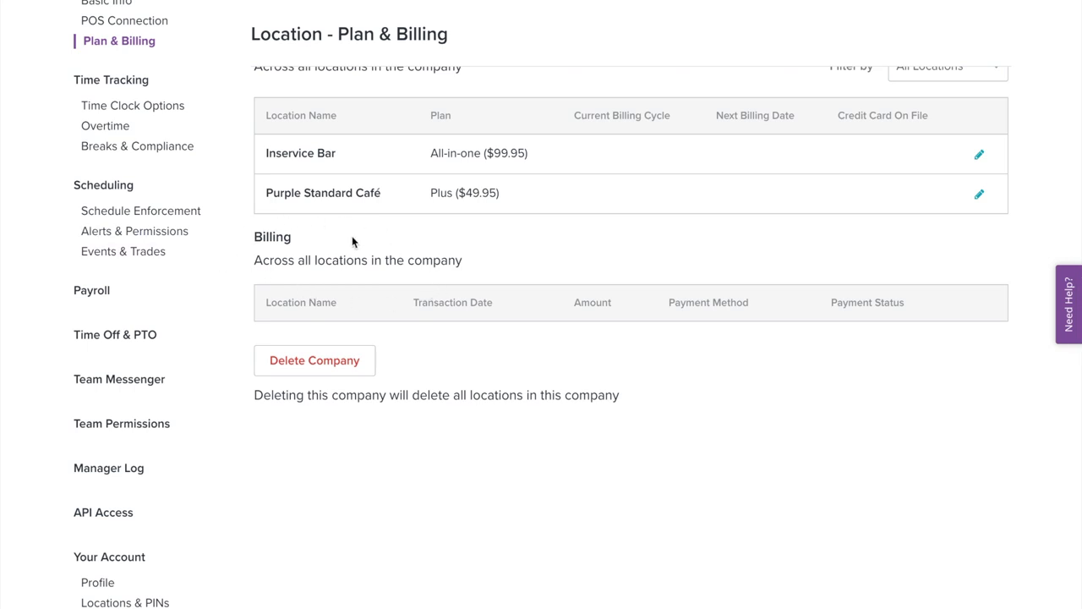
scroll(353, 242, up, 1)
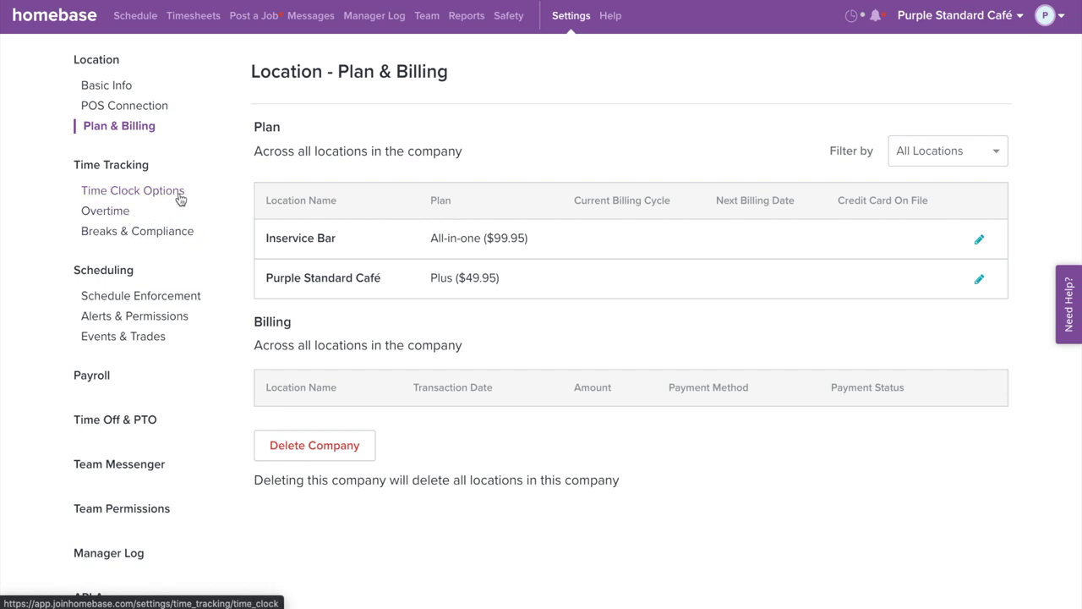
In Time Clock Options, toggle cash tip declaration and clock rounding, keeping the 5-minute increment
click(140, 189)
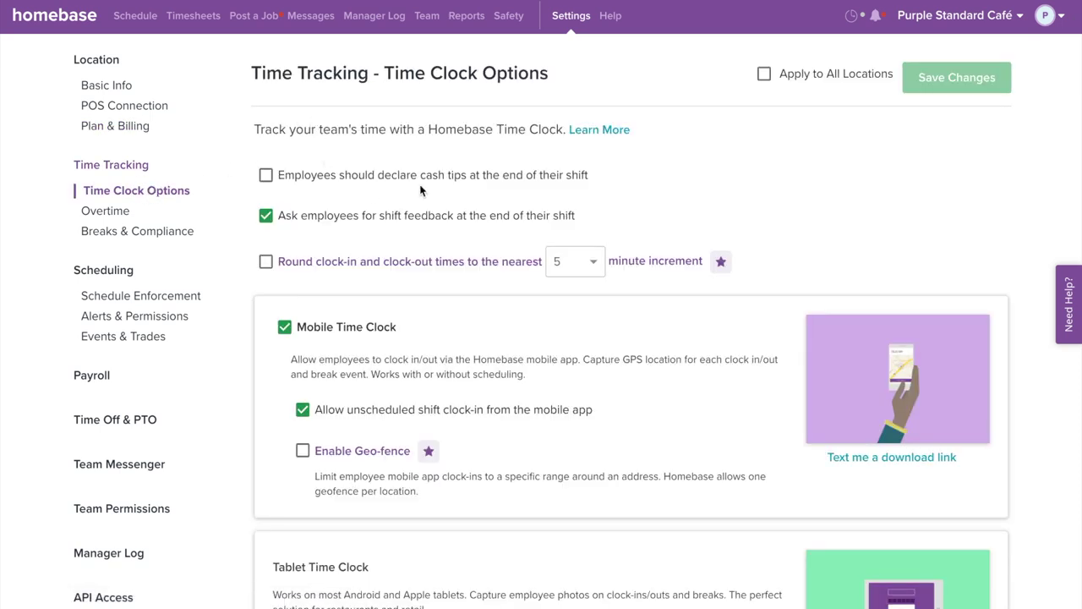
click(266, 178)
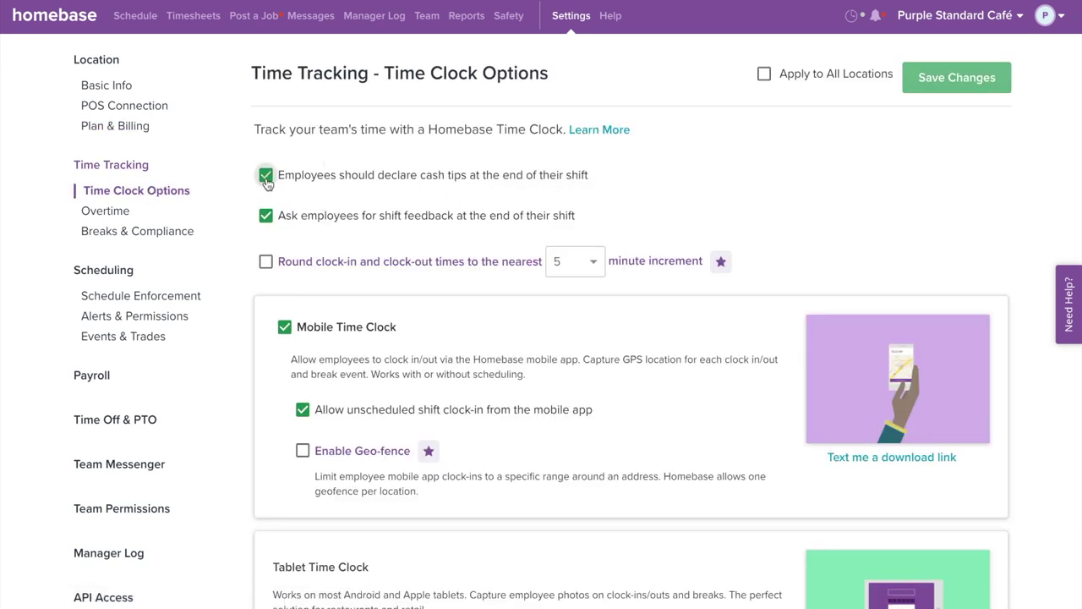
click(267, 179)
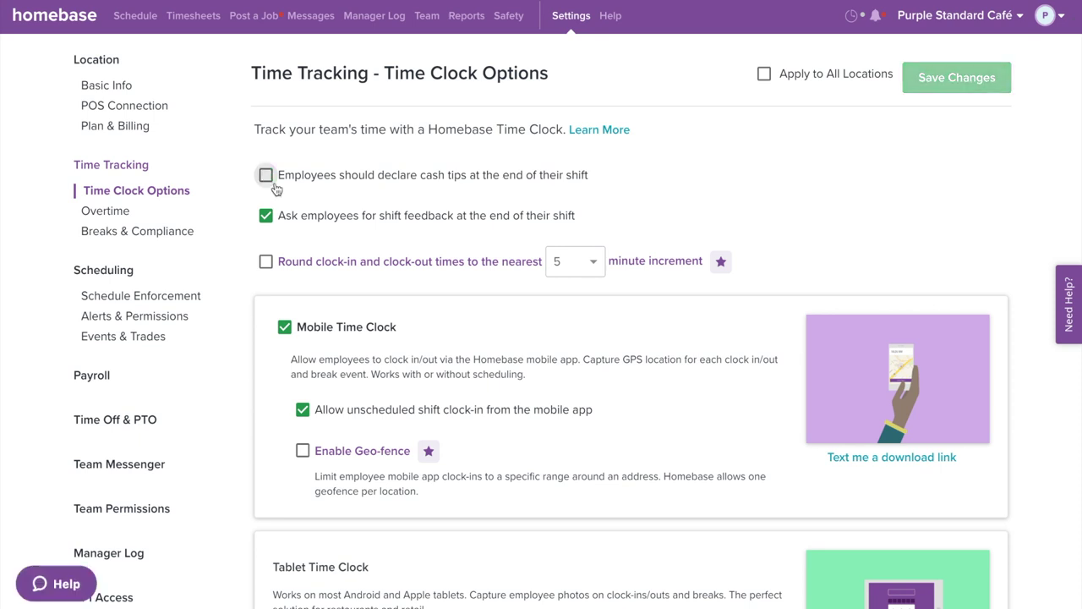
click(265, 262)
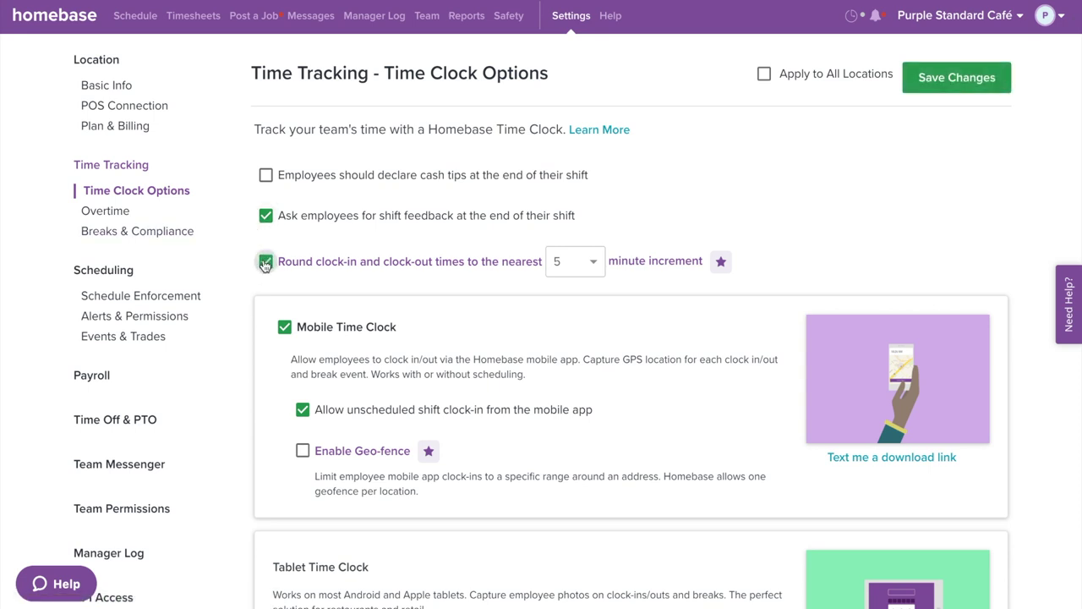
click(265, 263)
click(591, 264)
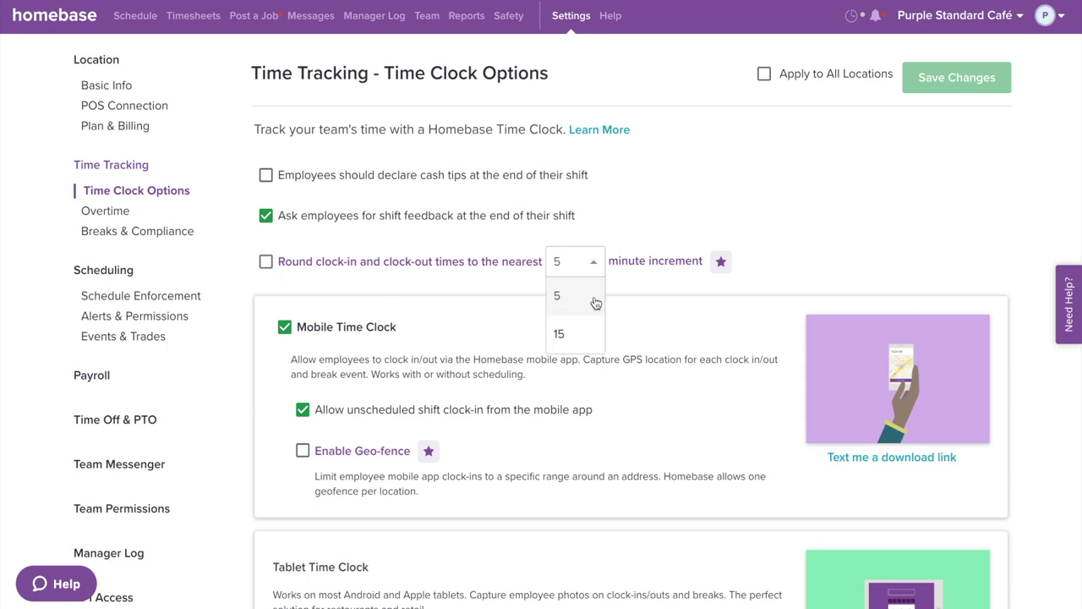
click(596, 267)
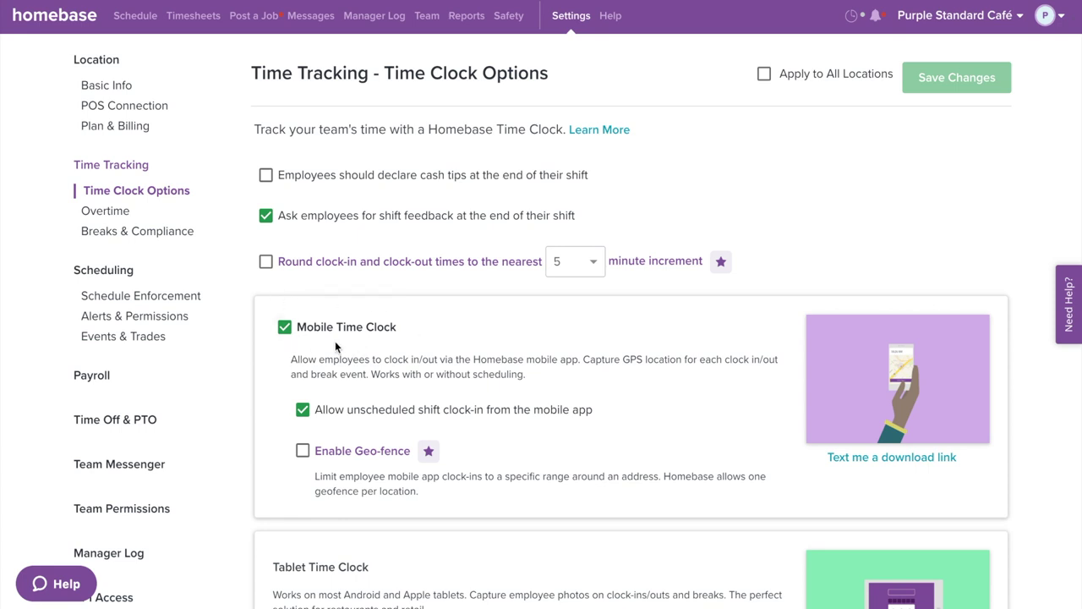
Toggle the mobile time clock and unscheduled mobile clock-in off and back on
click(285, 332)
click(285, 331)
scroll(285, 332, down, 3)
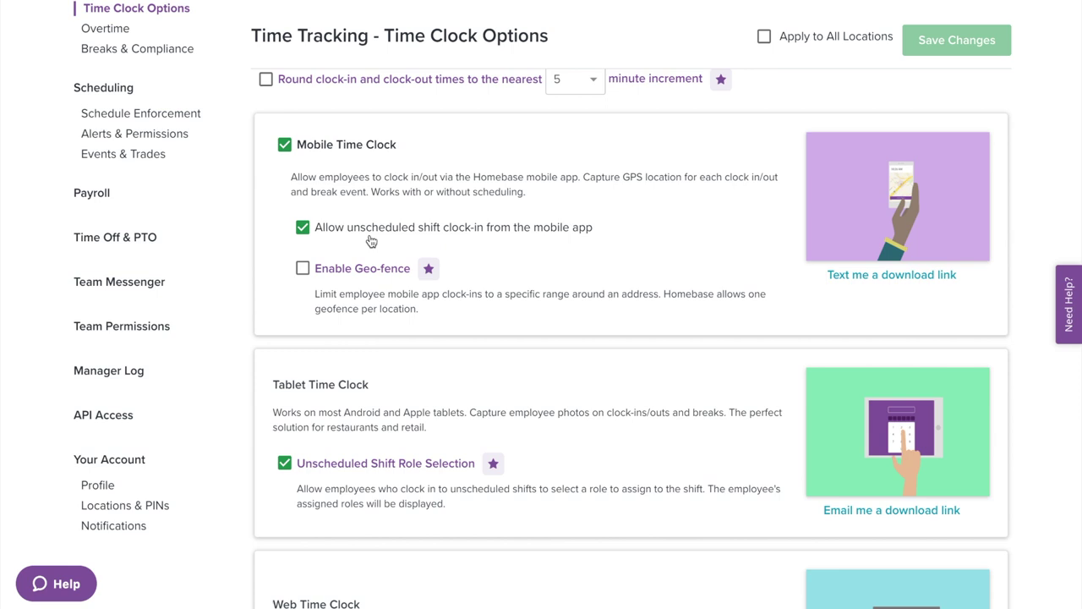
click(304, 228)
click(304, 228)
Enable the geo-fence with a one-block radius and move its pin near CityWestPlace
click(304, 271)
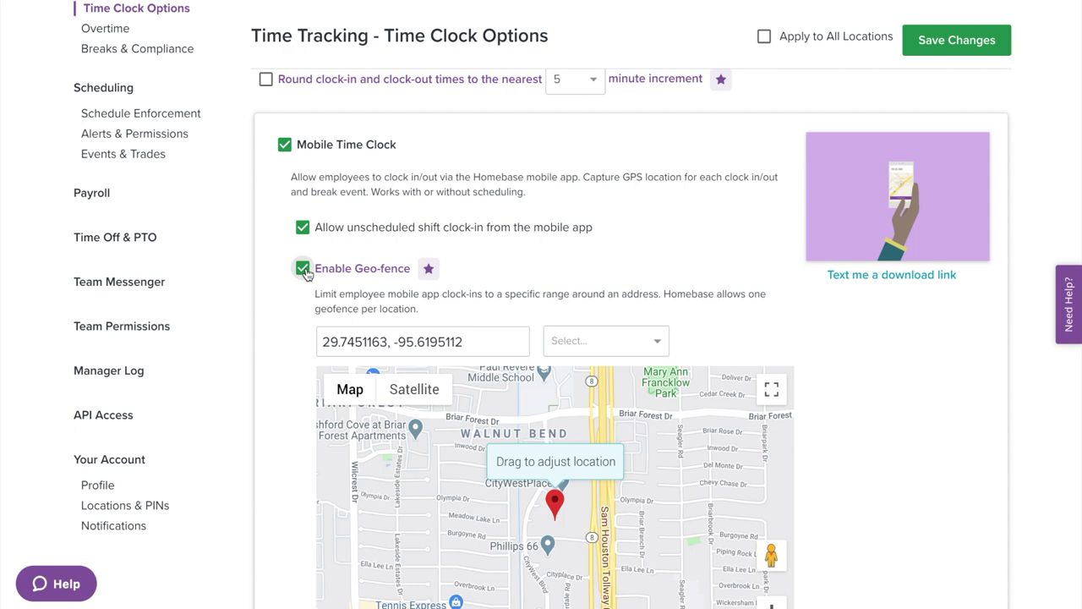
scroll(305, 328, down, 3)
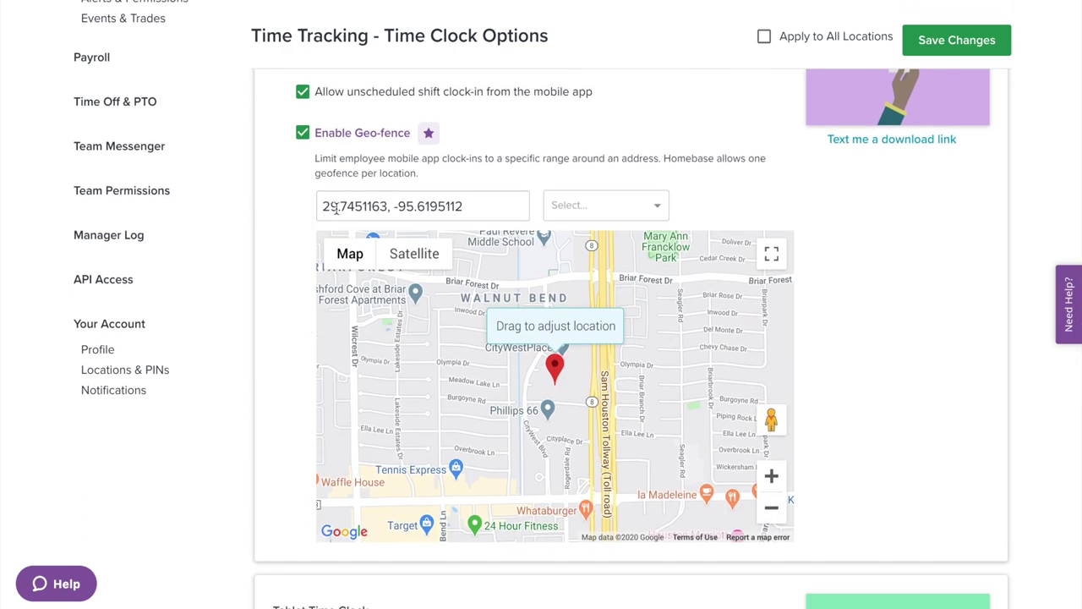
click(658, 209)
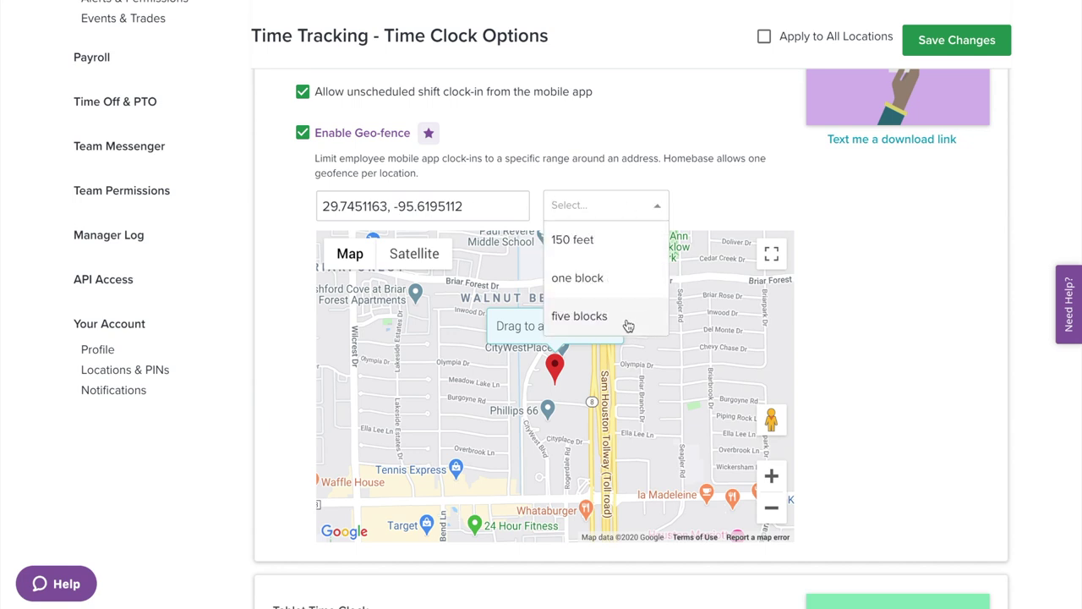
click(627, 282)
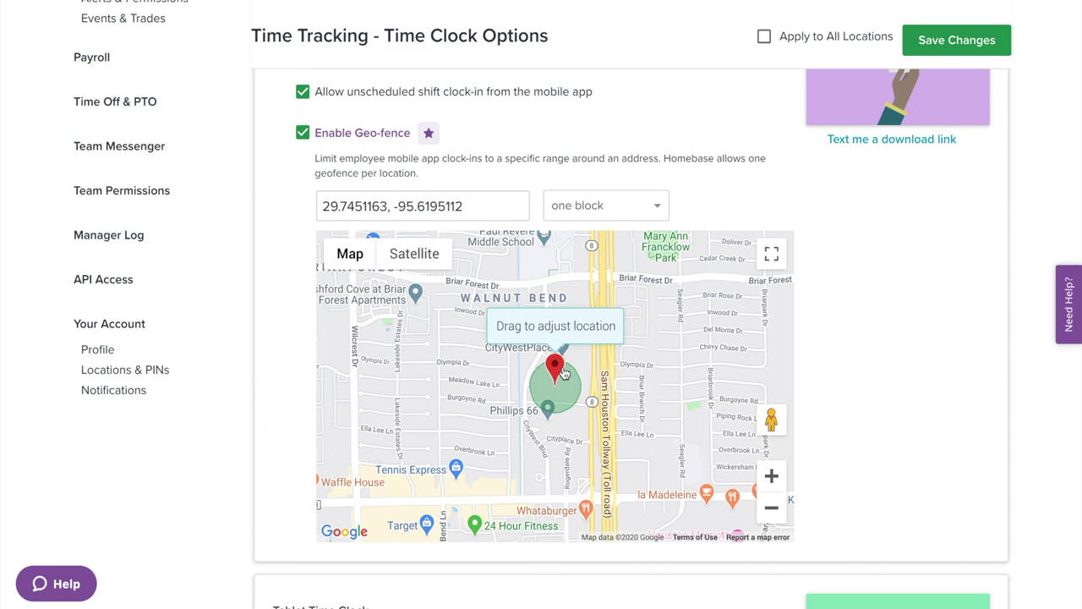
scroll(564, 374, down, 1)
drag(565, 356, 570, 318)
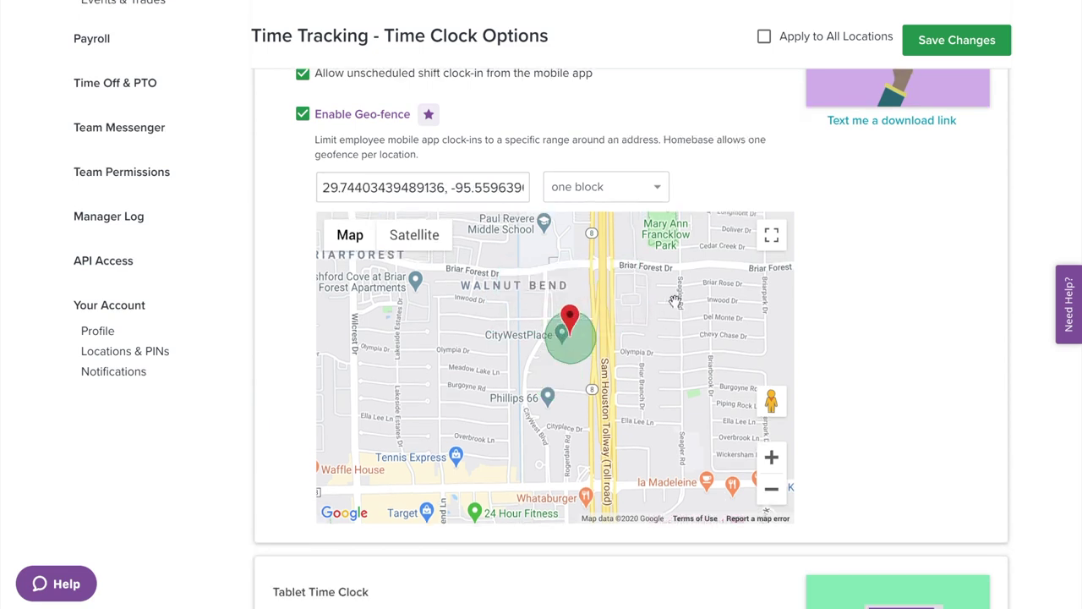
scroll(896, 274, up, 1)
scroll(896, 274, up, 2)
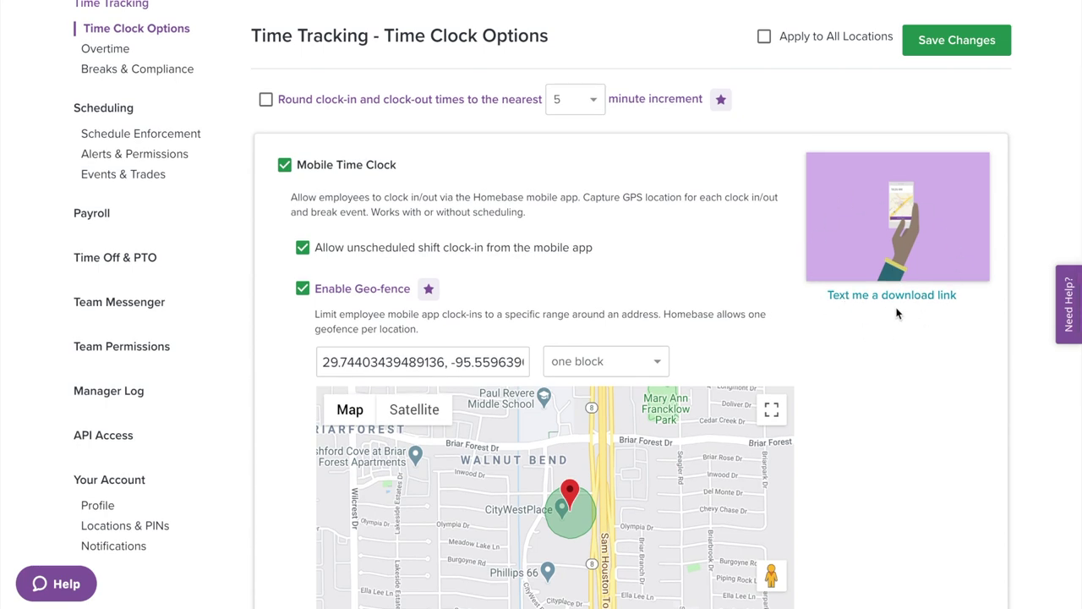
scroll(896, 311, down, 7)
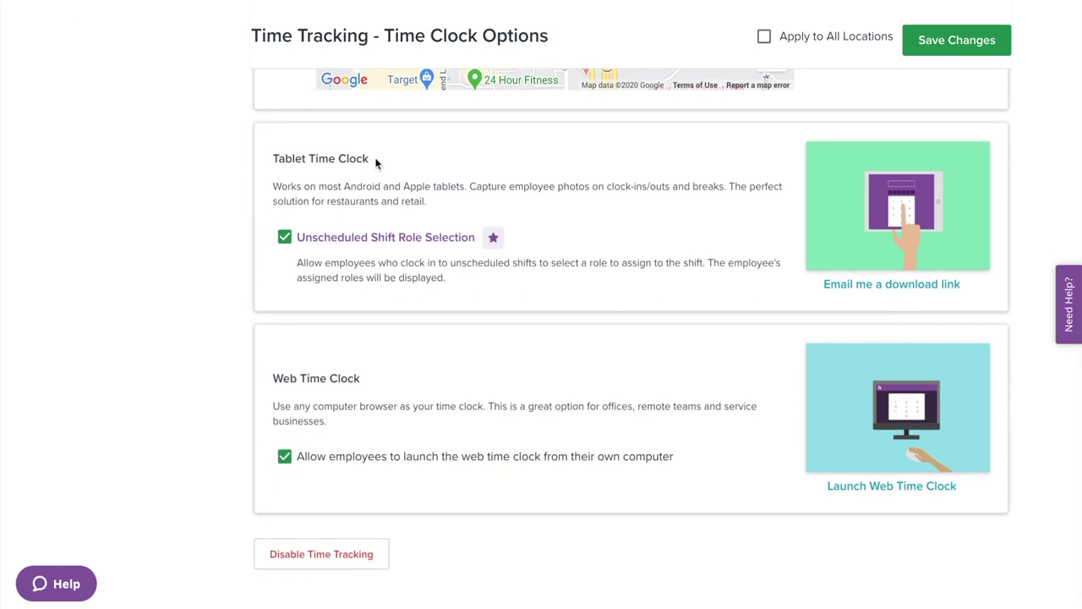
Toggle unscheduled shift role selection and the web time clock off and back on
click(284, 244)
click(284, 240)
click(285, 457)
click(285, 458)
Save the time clock options and open Overtime, showing 1.5× pay after 40 weekly hours
scroll(408, 558, down, 1)
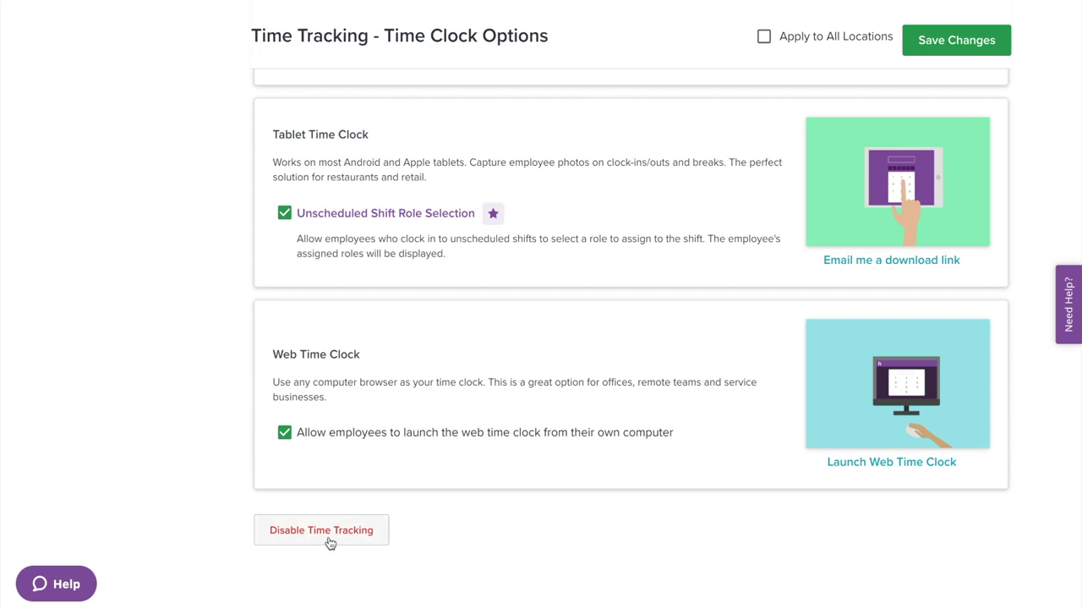
scroll(822, 444, up, 10)
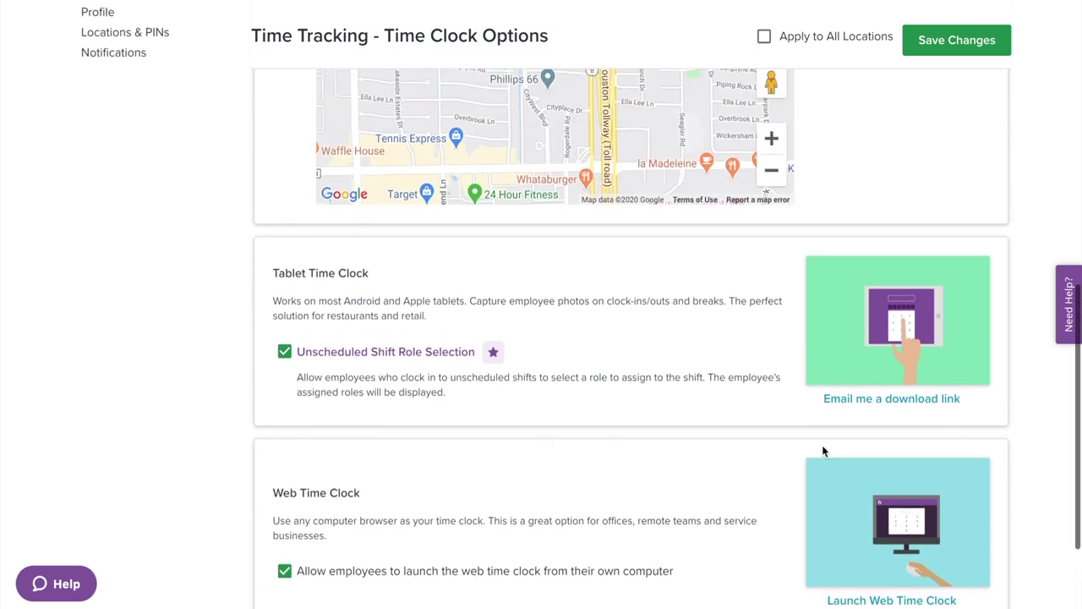
scroll(822, 445, up, 2)
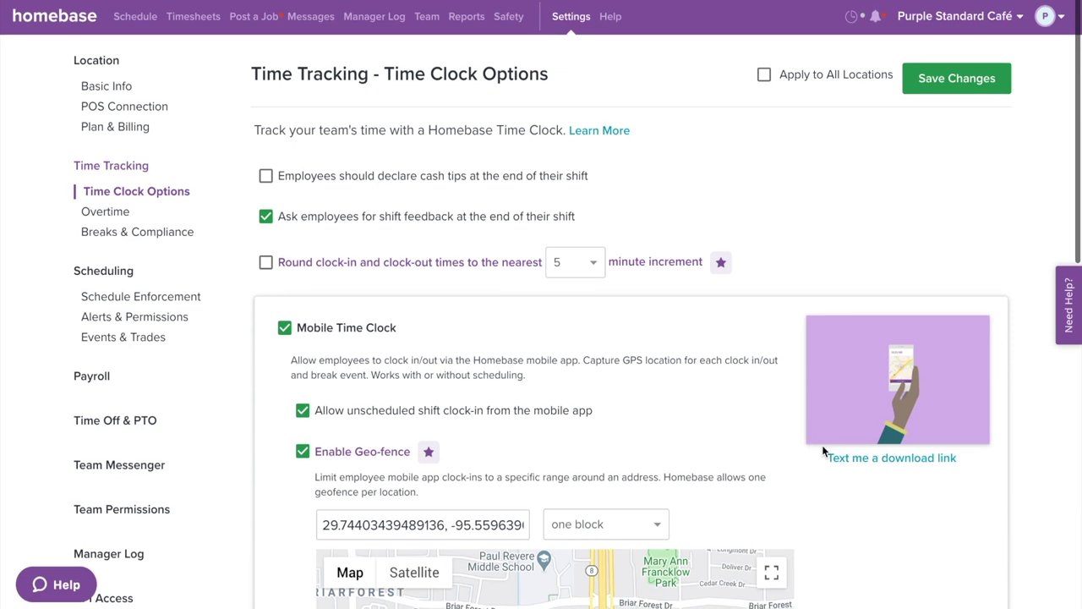
click(954, 85)
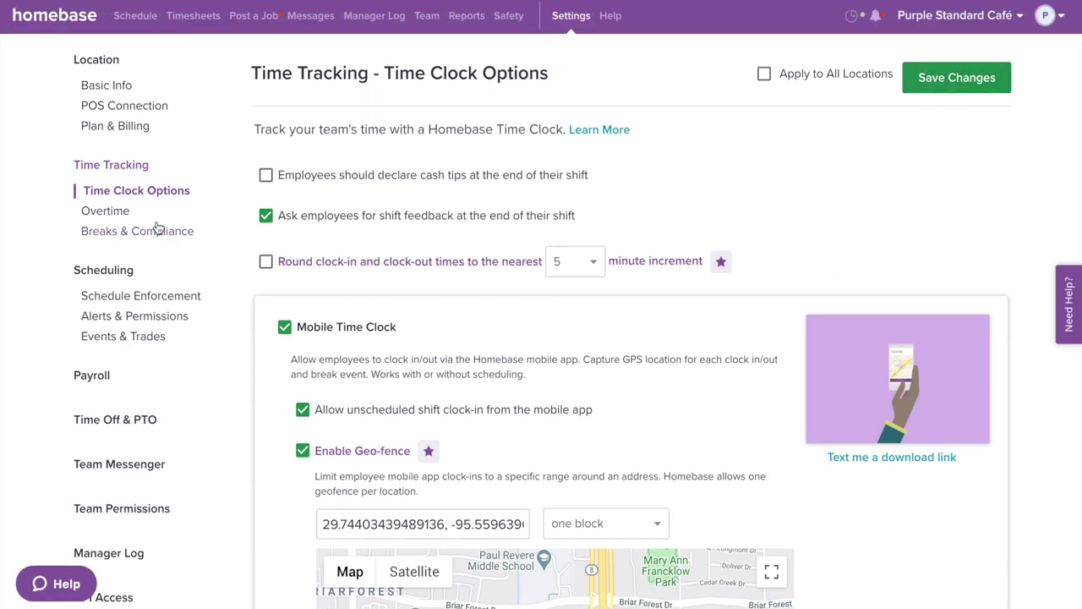
click(103, 212)
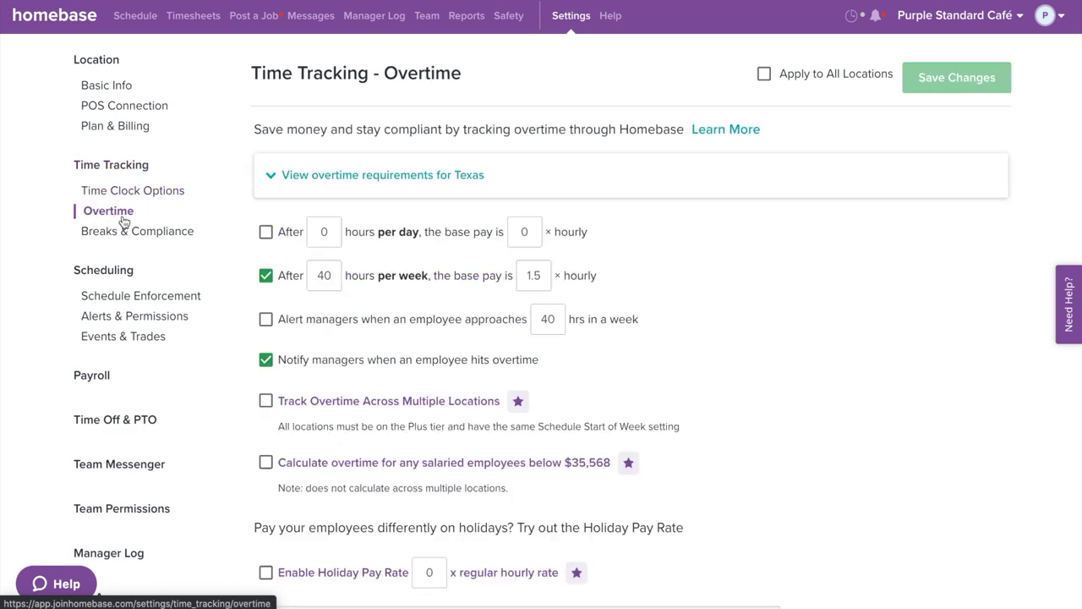
Review Texas requirements, enable 40-hour approach alerts and multi-location overtime tracking
click(321, 179)
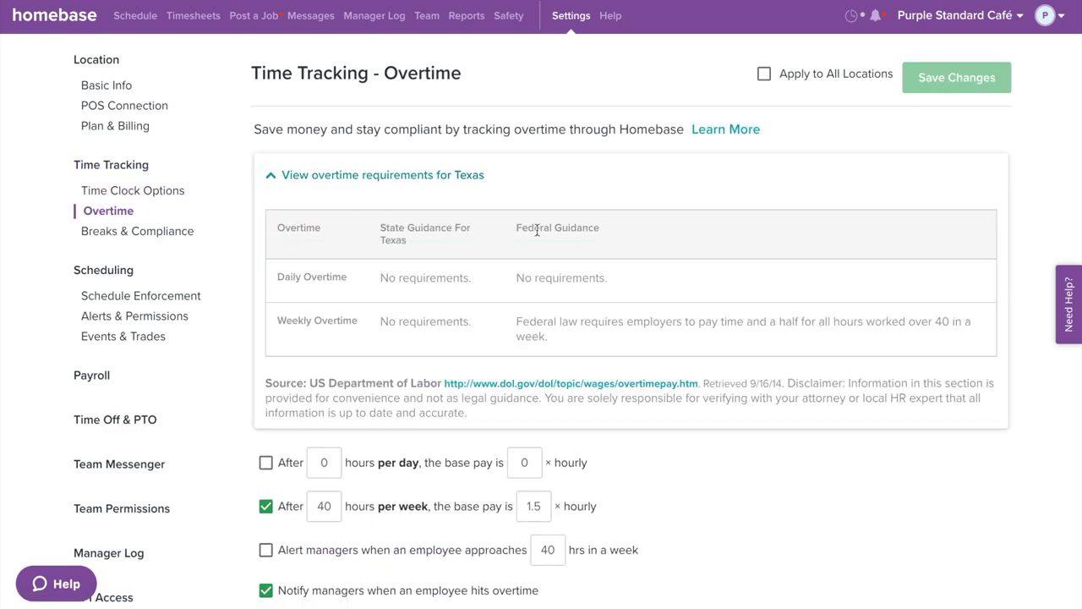
scroll(724, 245, down, 1)
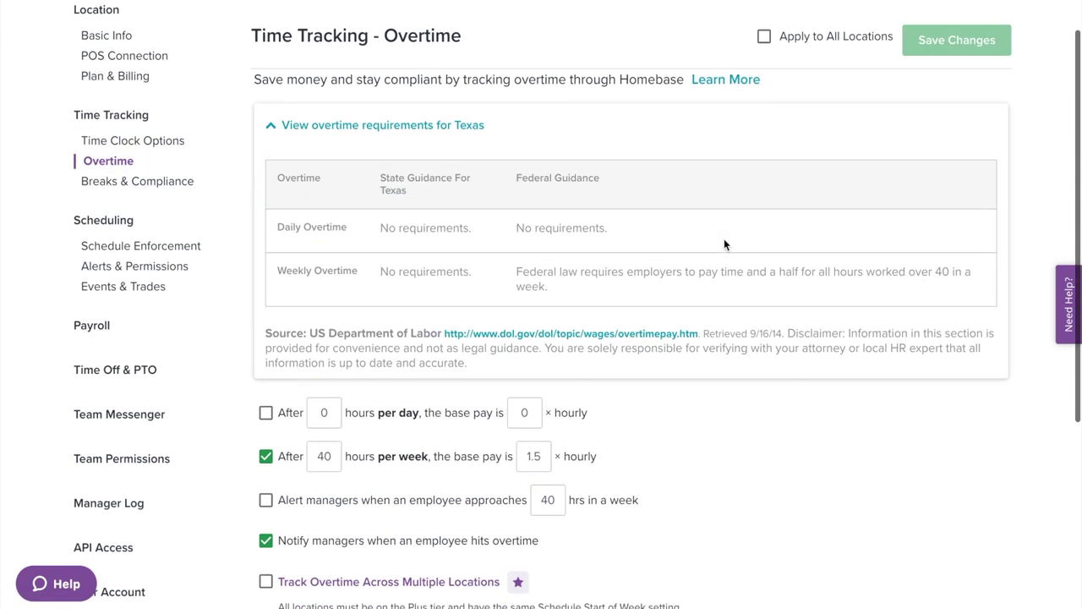
scroll(724, 245, down, 3)
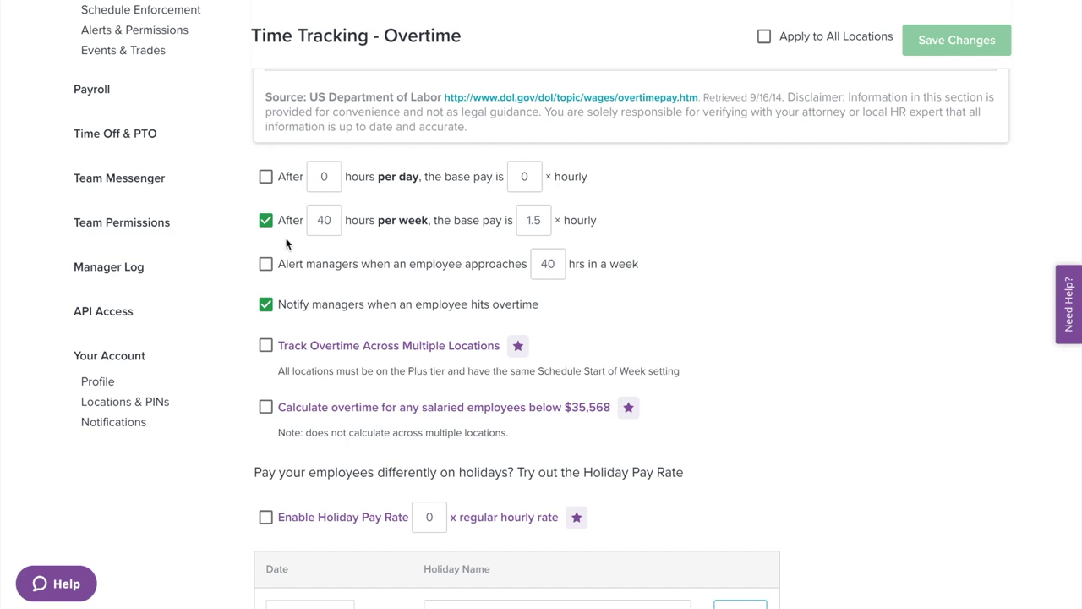
scroll(286, 241, down, 1)
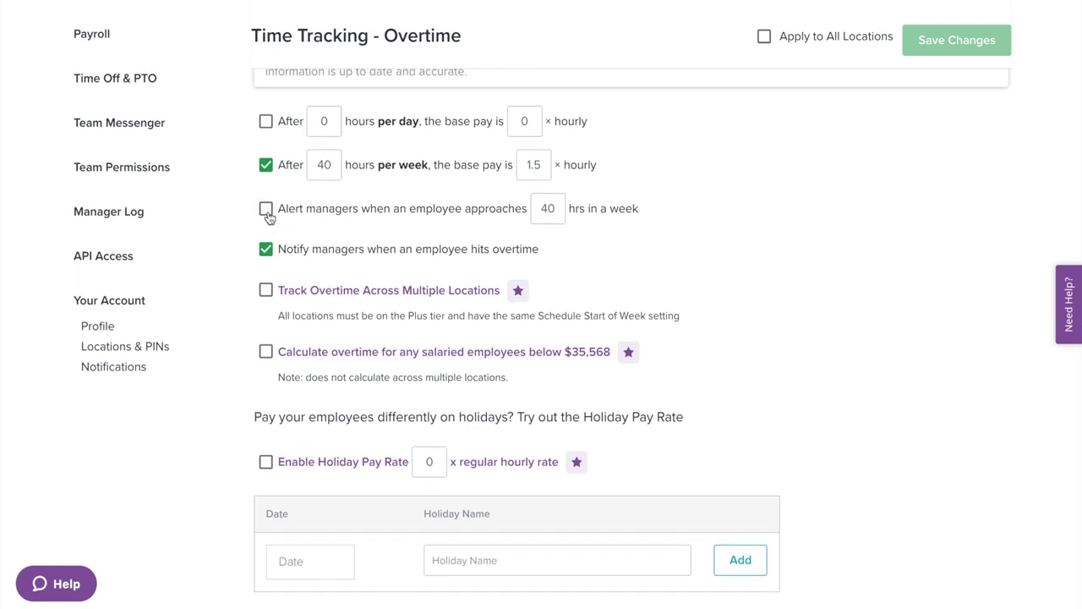
click(266, 210)
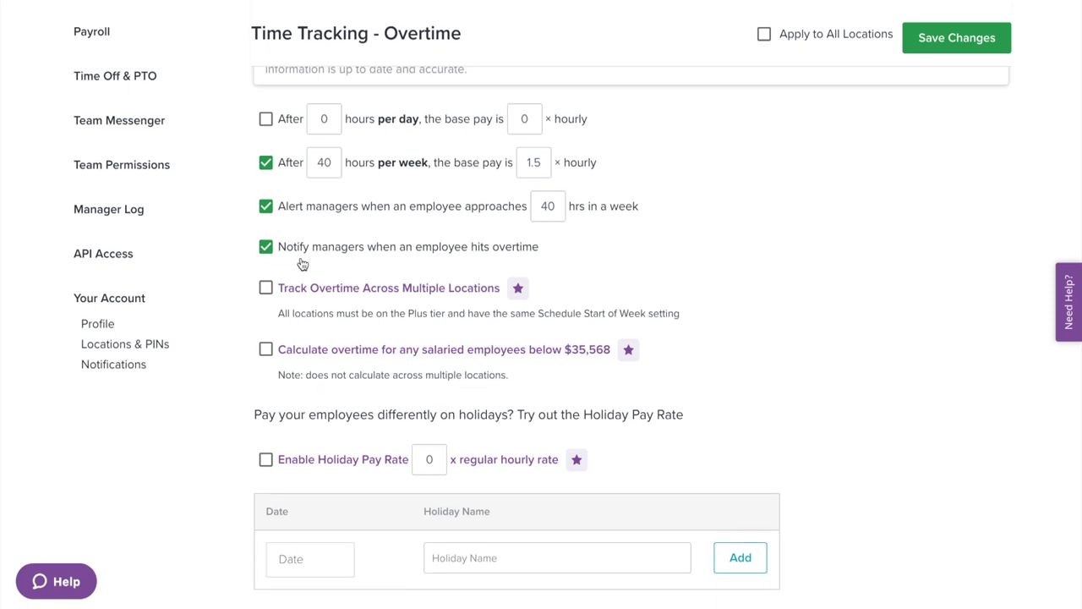
click(266, 291)
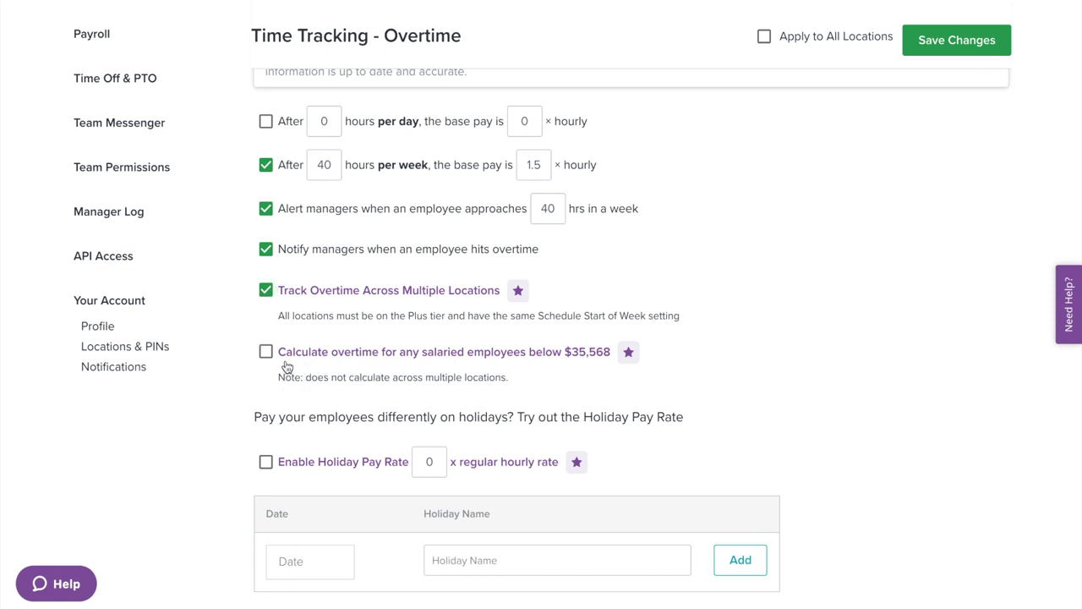
Enable a 1.5 holiday pay rate and add 'Halloween Holiday Pay' on 10/31/2020
click(265, 462)
double_click(432, 462)
text(1.5)
click(329, 561)
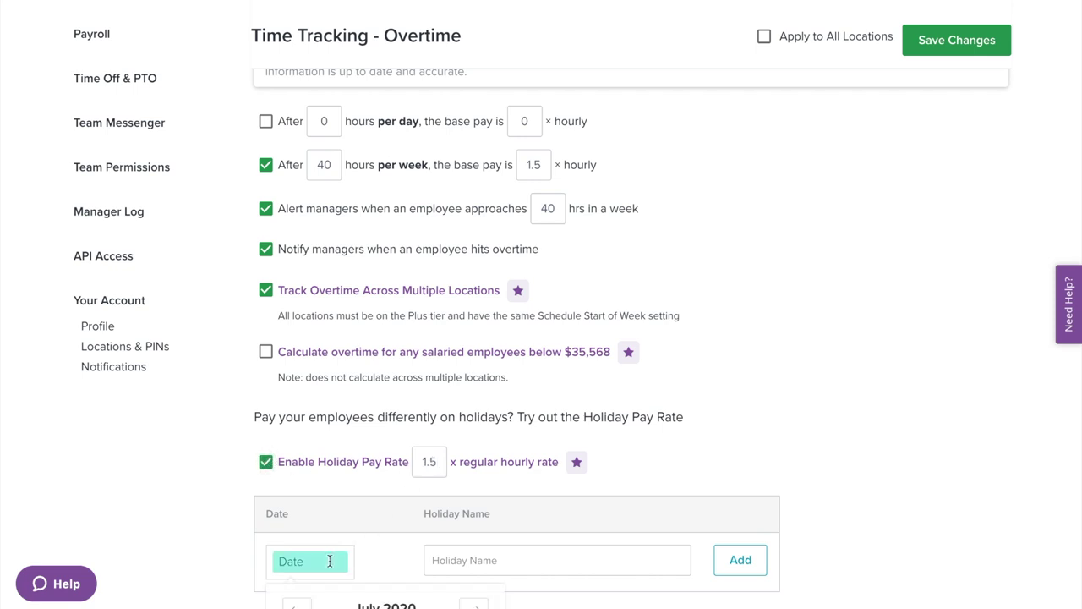
scroll(330, 561, down, 3)
click(473, 410)
click(474, 410)
click(473, 410)
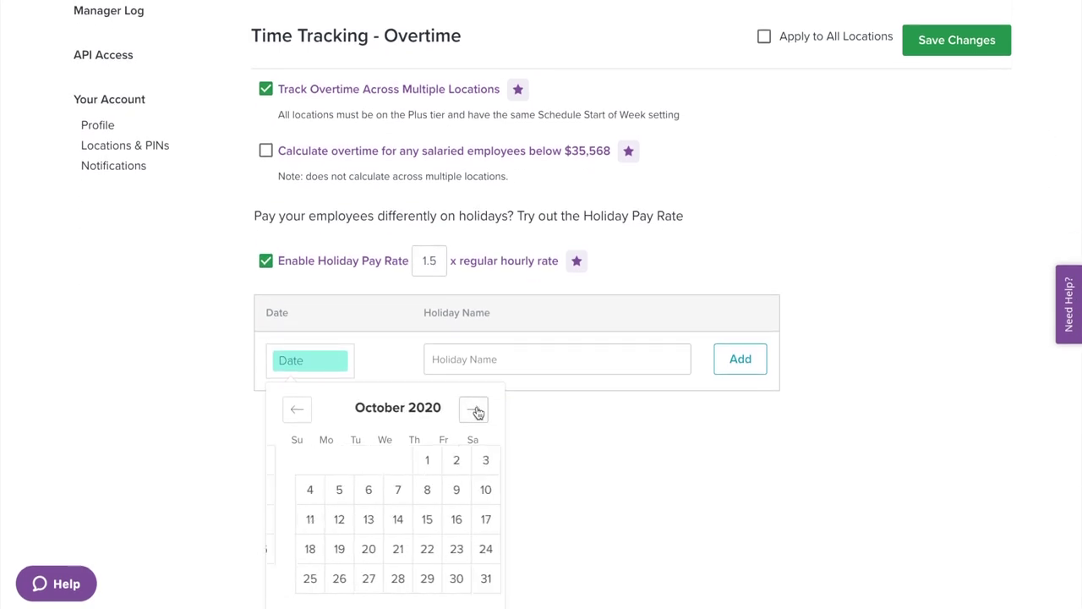
click(473, 579)
click(476, 560)
text(Halloween Holiday Pay)
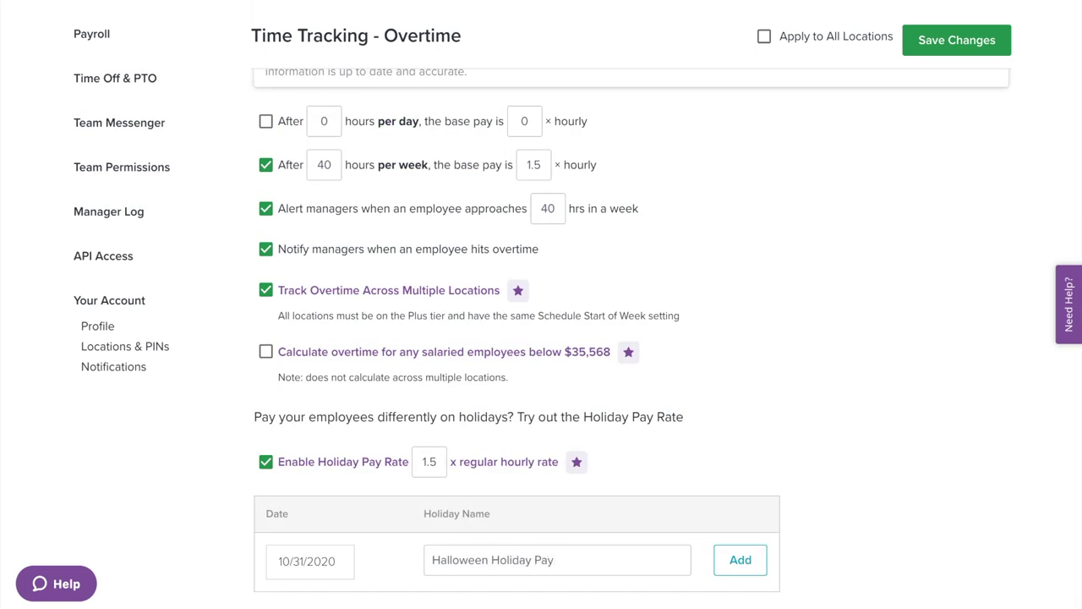
click(740, 560)
Save the overtime settings and go to Breaks & Compliance
scroll(804, 535, down, 1)
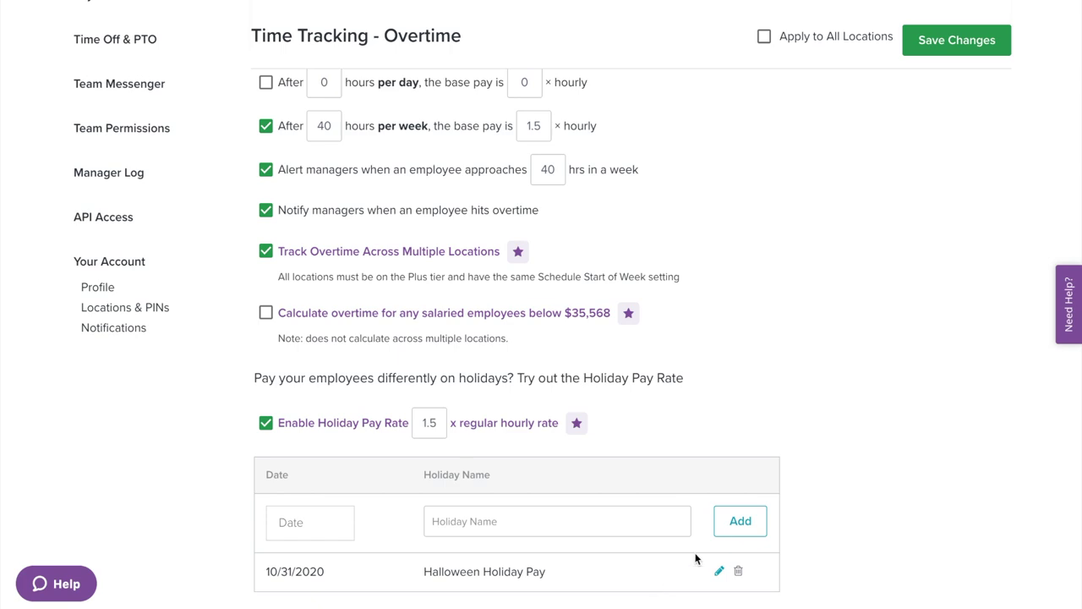
scroll(768, 325, up, 5)
click(958, 85)
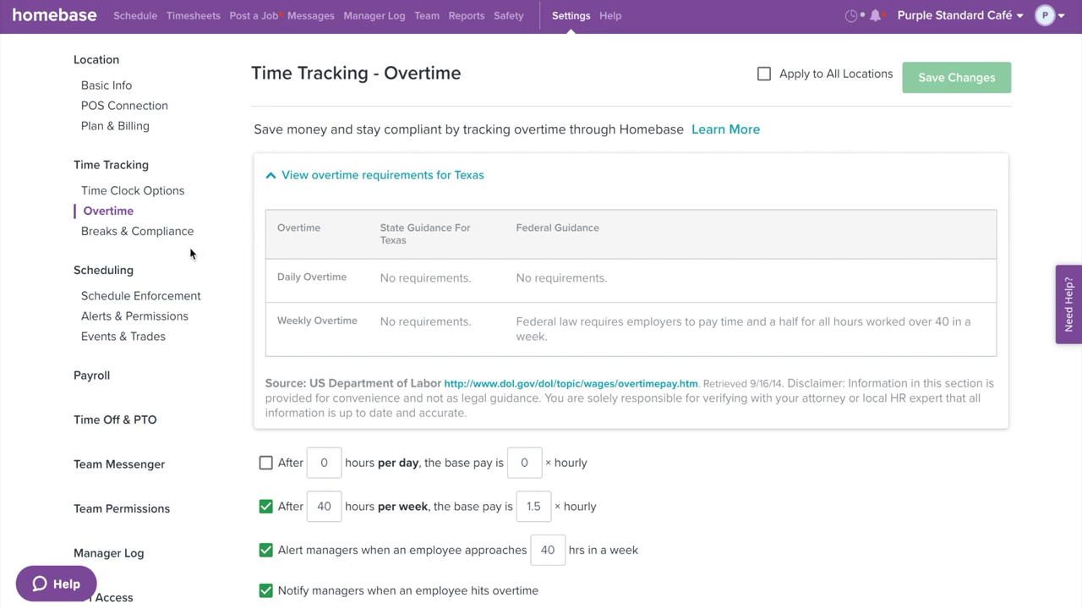
click(118, 232)
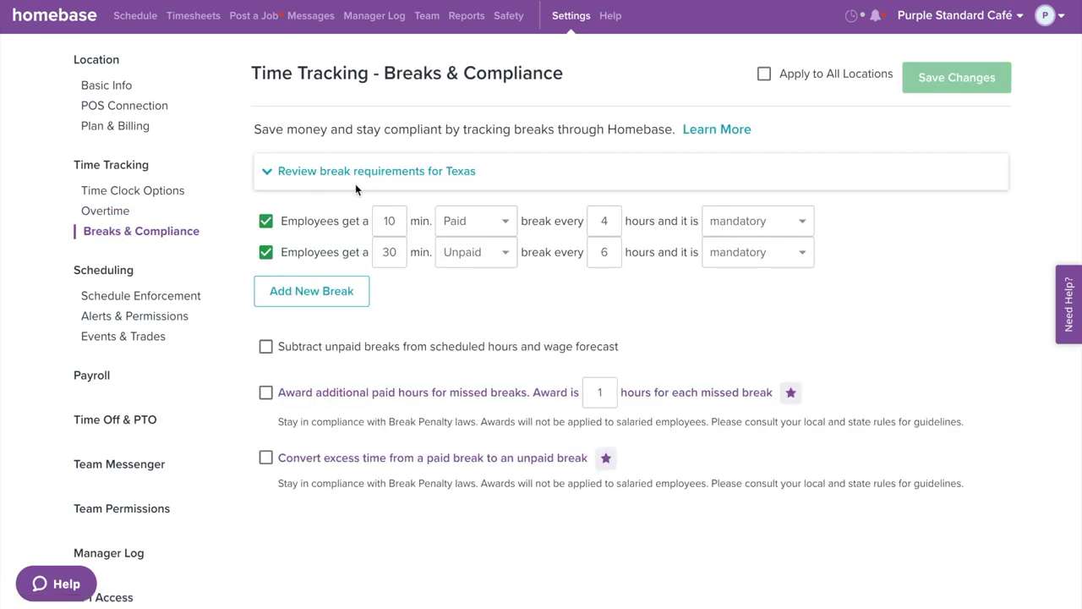
Expand the Texas break requirements and check the 10-minute break's mandatory option
click(375, 172)
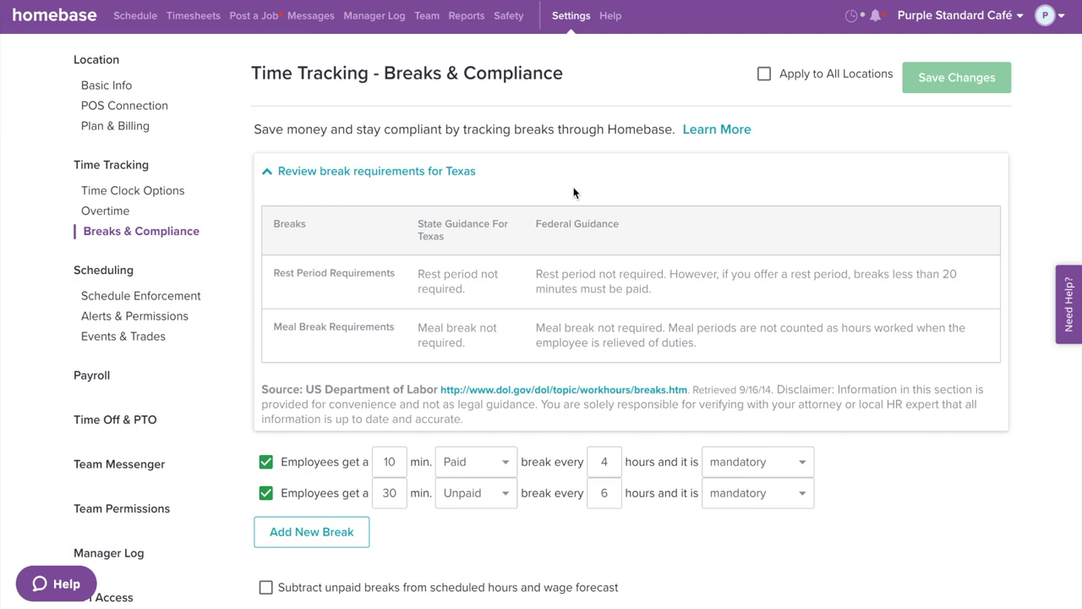
scroll(574, 193, down, 5)
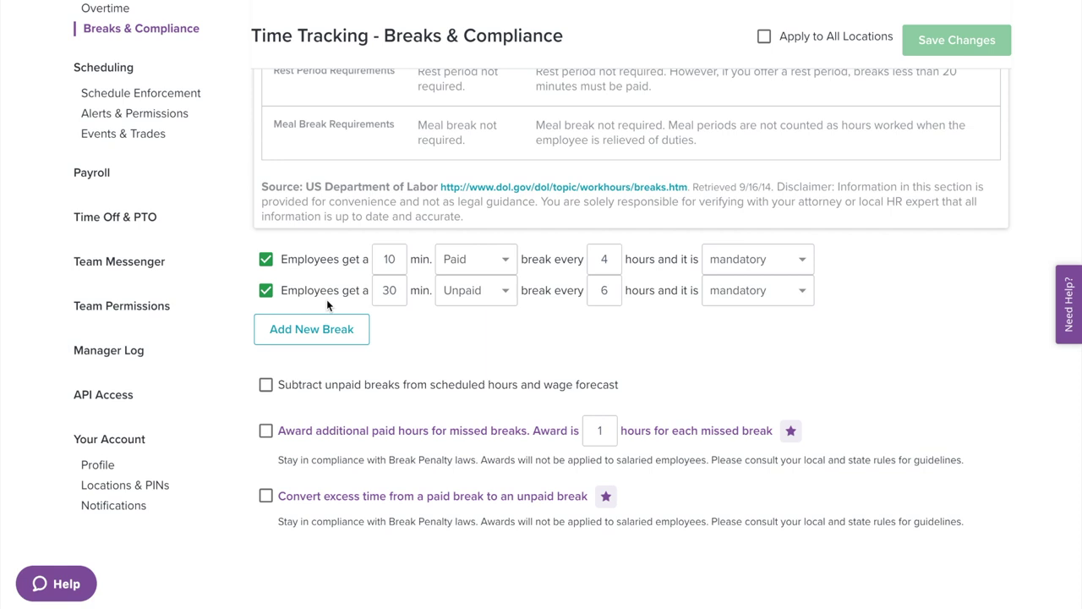
click(806, 264)
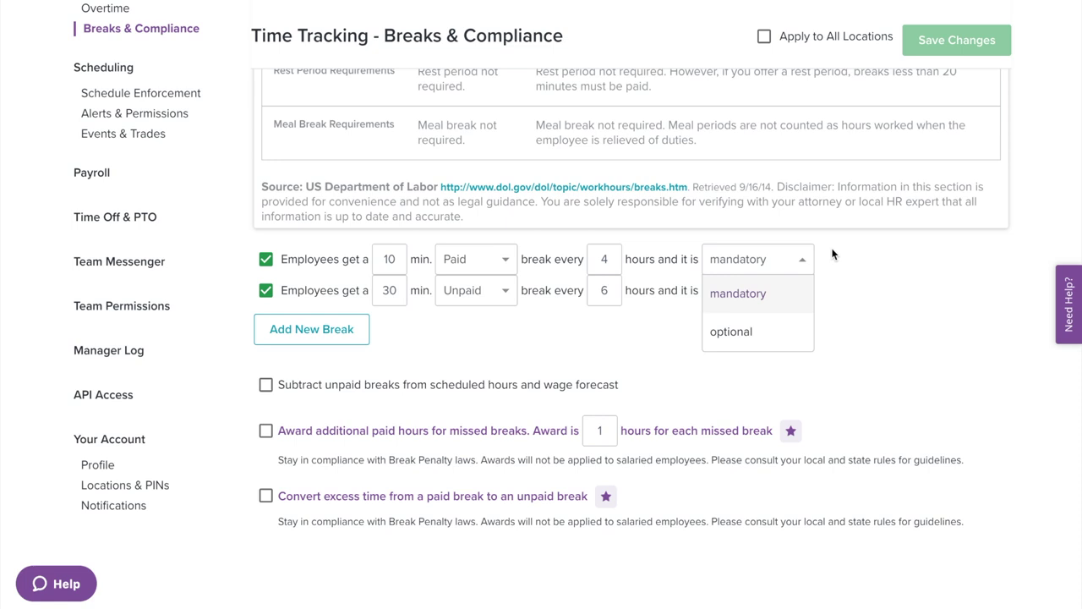
Keep the first break mandatory and add a new 15-minute paid break every 4 hours
click(833, 254)
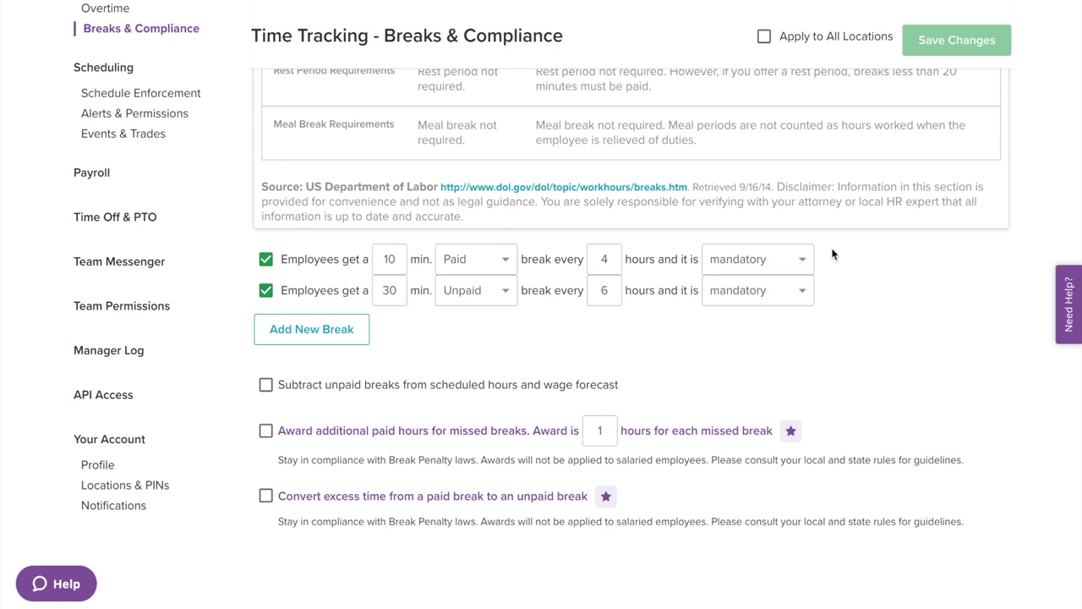
click(279, 346)
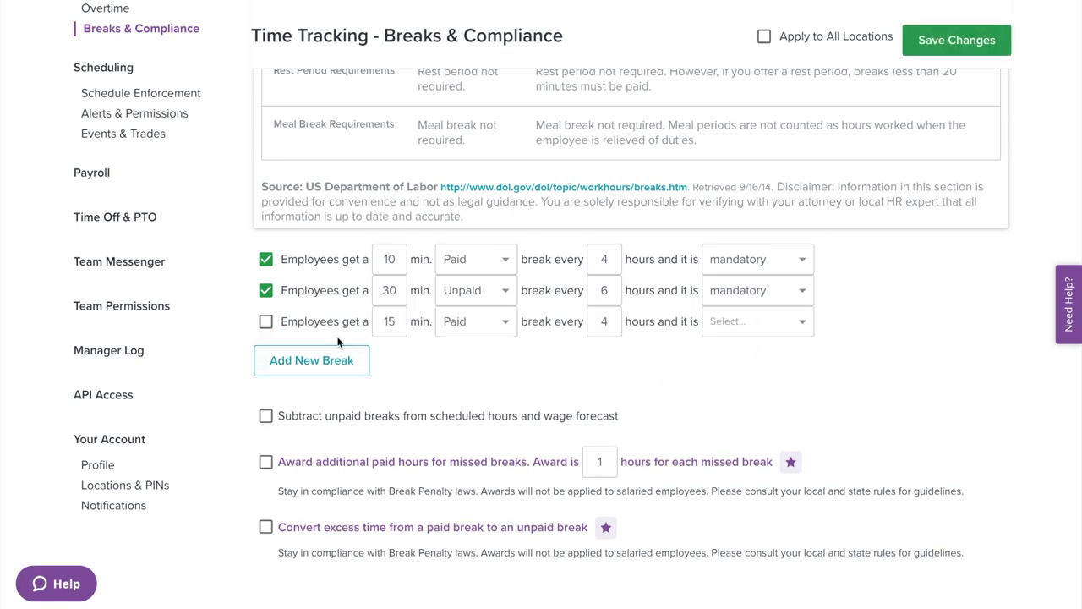
click(509, 325)
click(508, 325)
click(726, 324)
click(636, 385)
Enable converting excess paid break time to unpaid, save, and open Scheduling
click(267, 532)
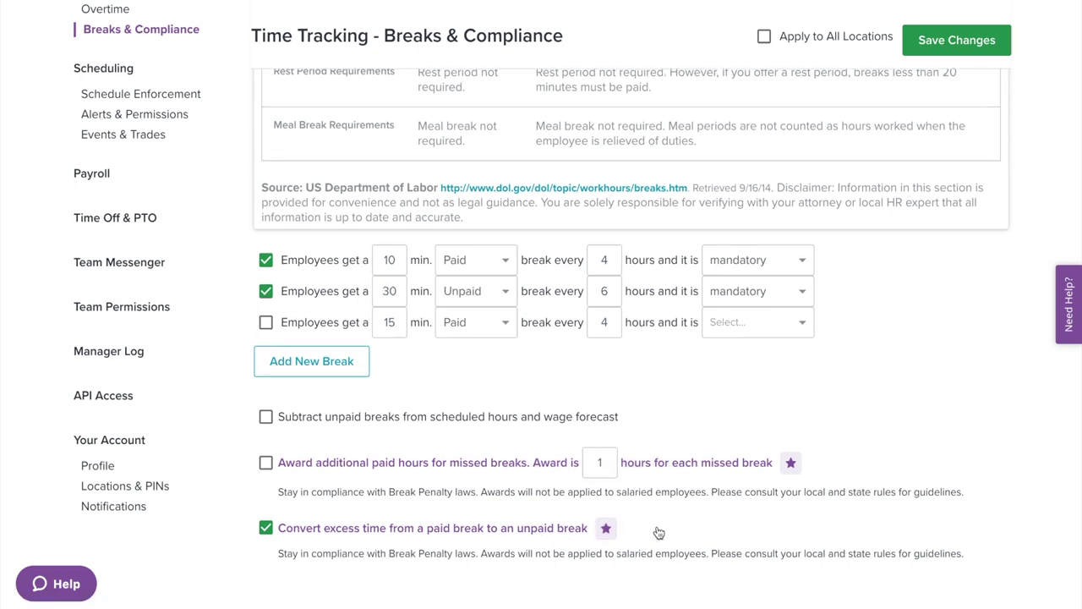
scroll(654, 532, up, 1)
click(941, 51)
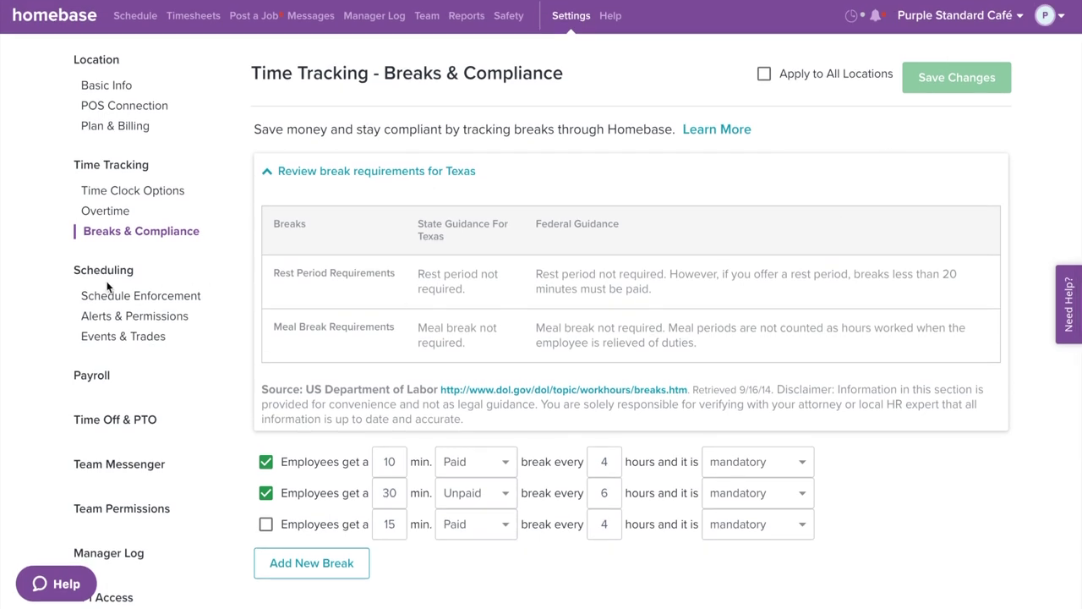
click(121, 272)
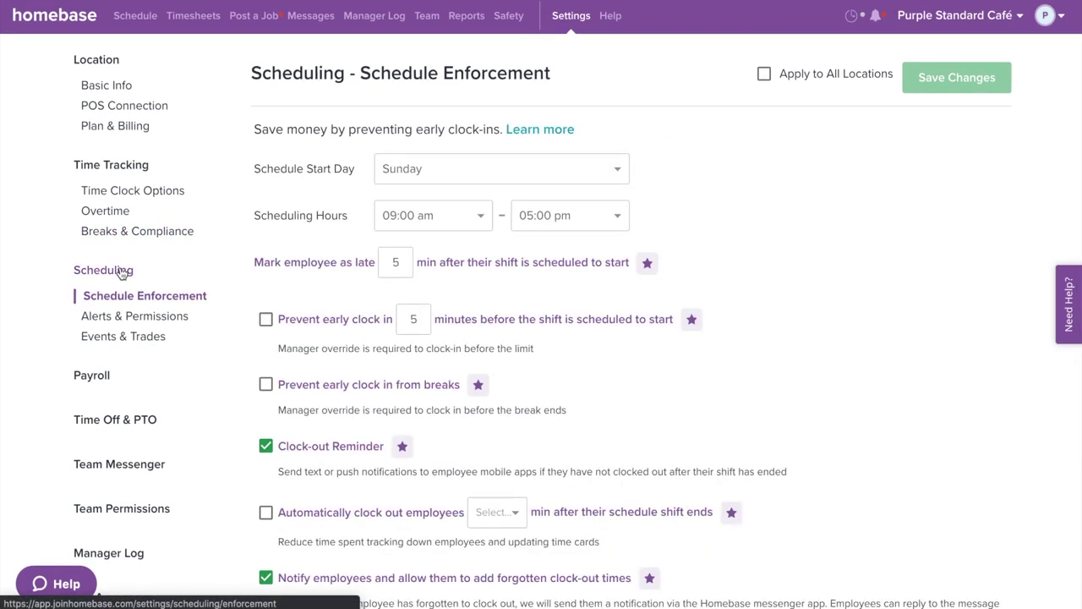
Set Monday as the schedule start day and mark employees late after 8 minutes
click(157, 297)
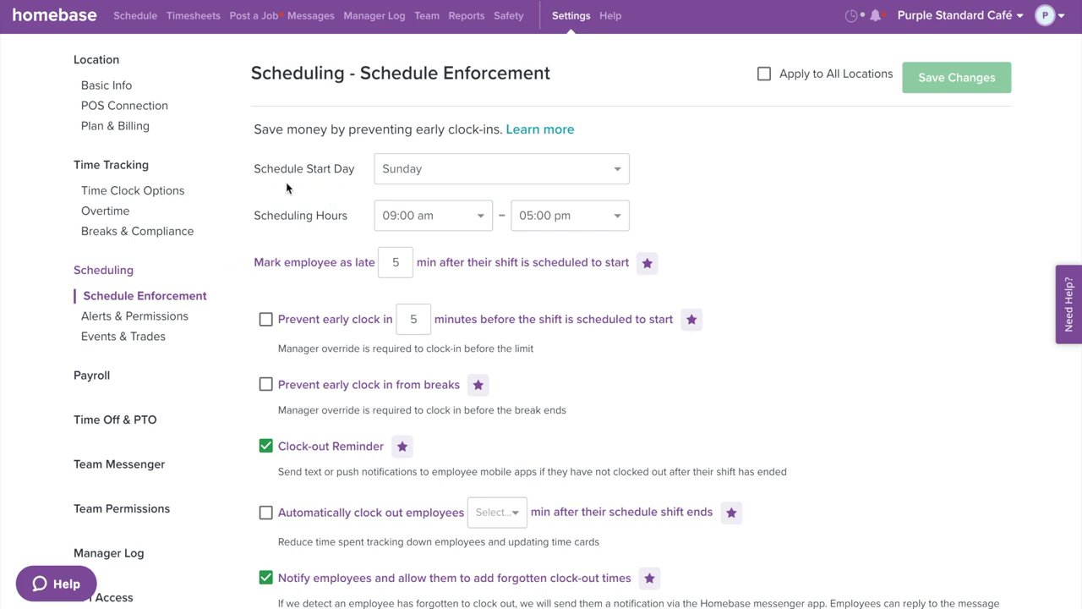
click(618, 172)
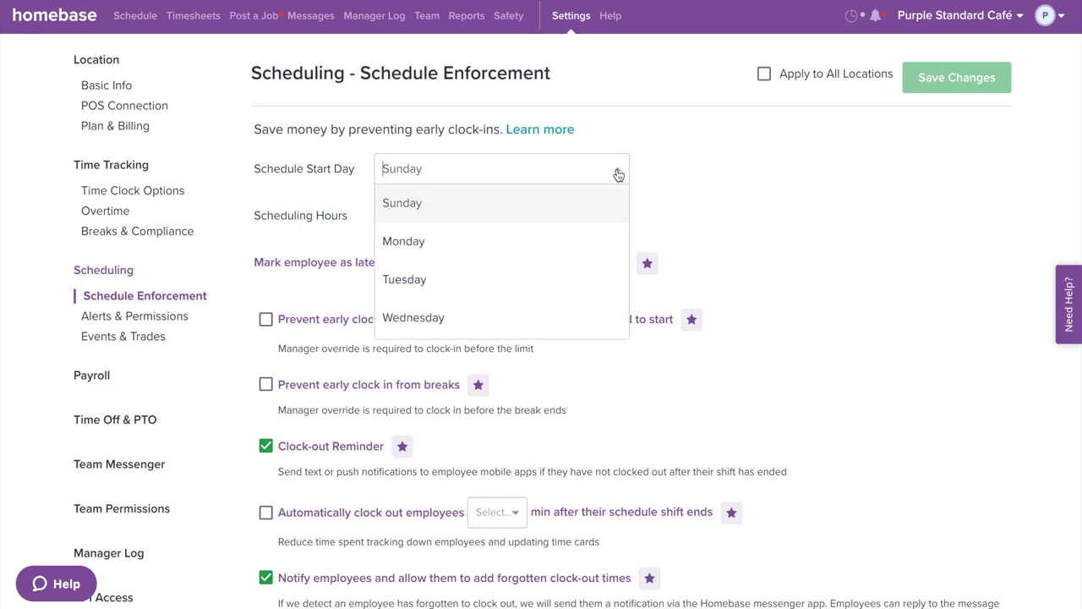
scroll(618, 250, down, 3)
scroll(620, 251, up, 3)
click(609, 239)
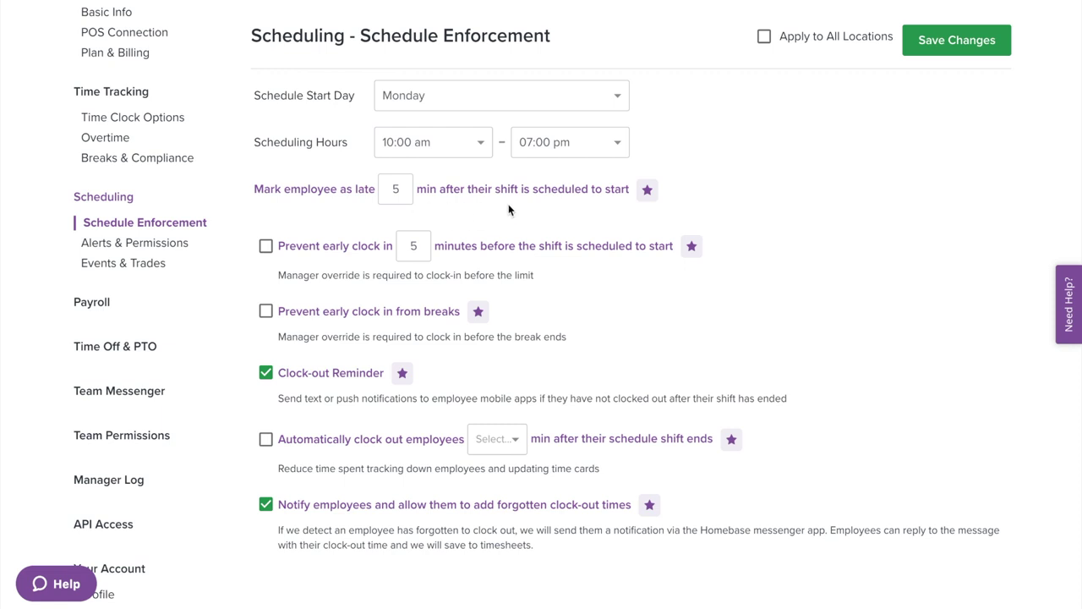
double_click(398, 189)
text(8)
scroll(368, 209, down, 1)
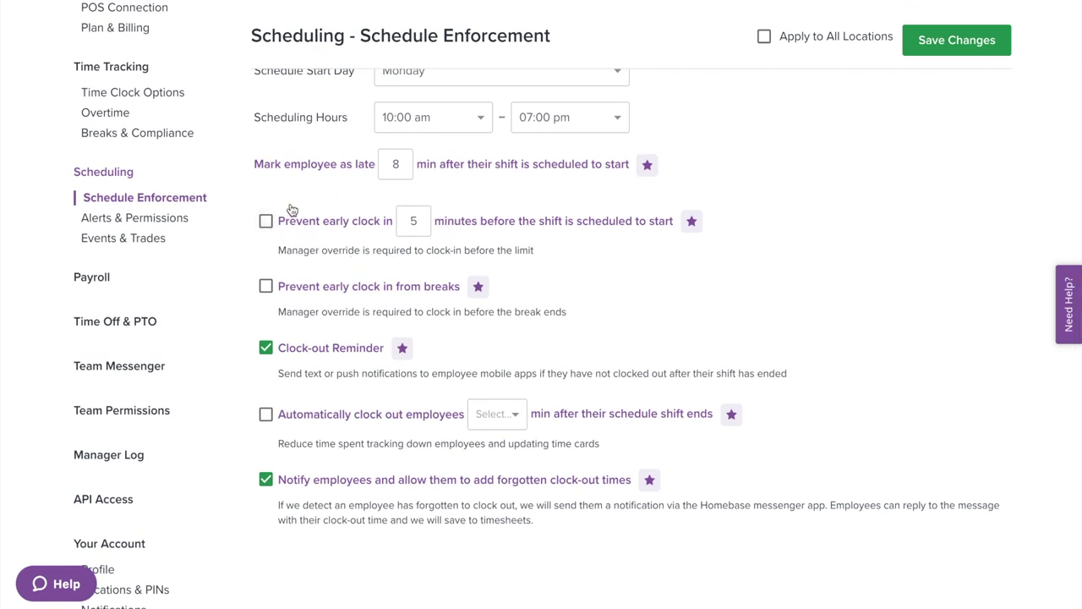
Block clock-ins more than 3 minutes early, including early clock-ins from breaks
click(266, 223)
double_click(425, 221)
text(3)
click(355, 223)
scroll(353, 195, down, 1)
click(265, 168)
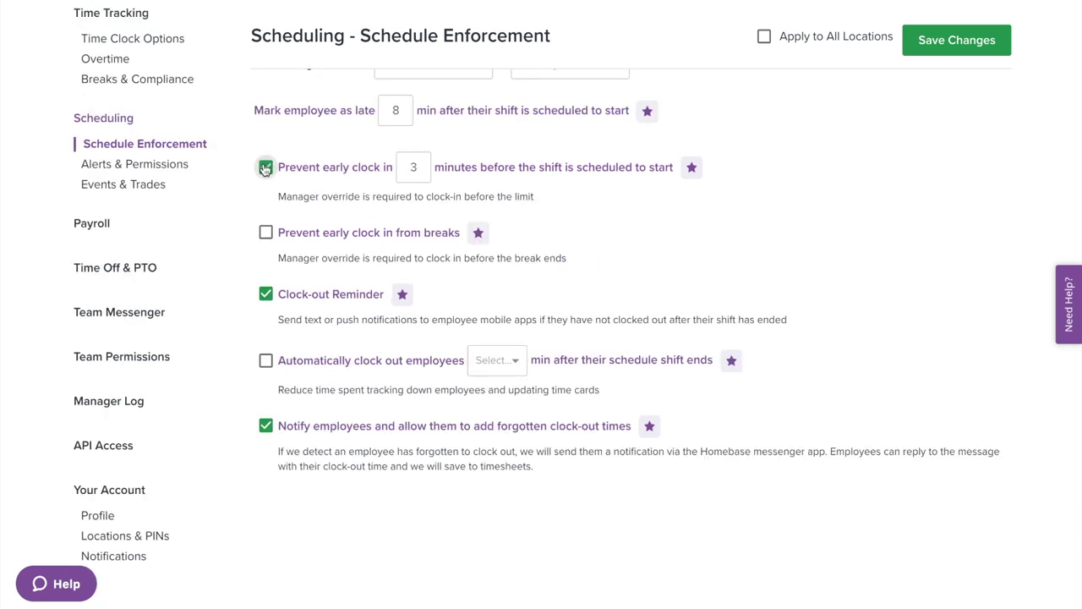
click(267, 235)
Auto clock out employees after 10 minutes, turn off forgotten clock-out notifications, and save
click(516, 363)
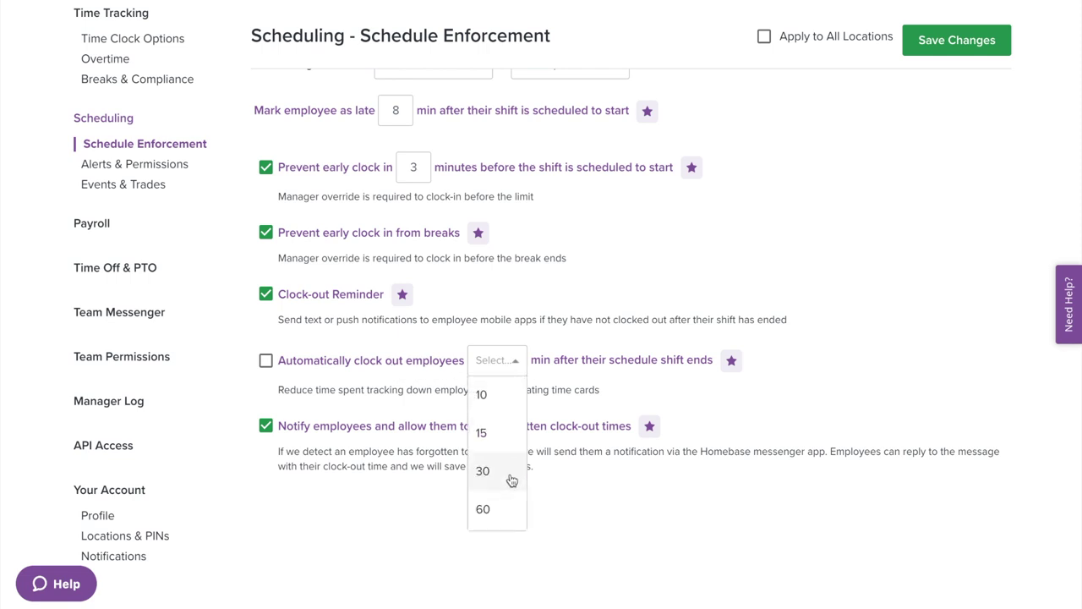
click(515, 405)
click(265, 361)
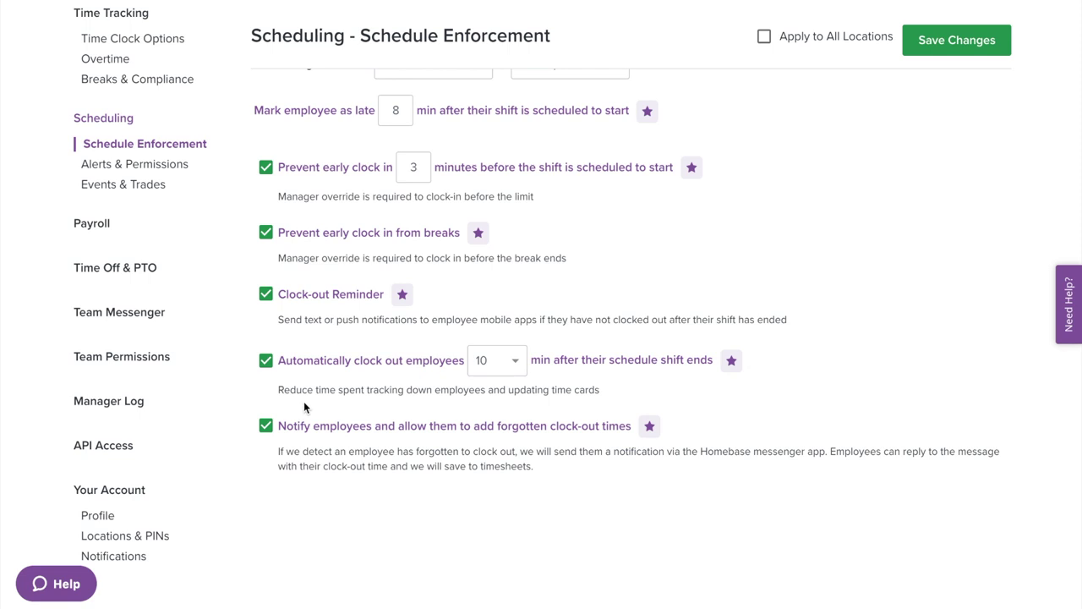
scroll(304, 408, down, 1)
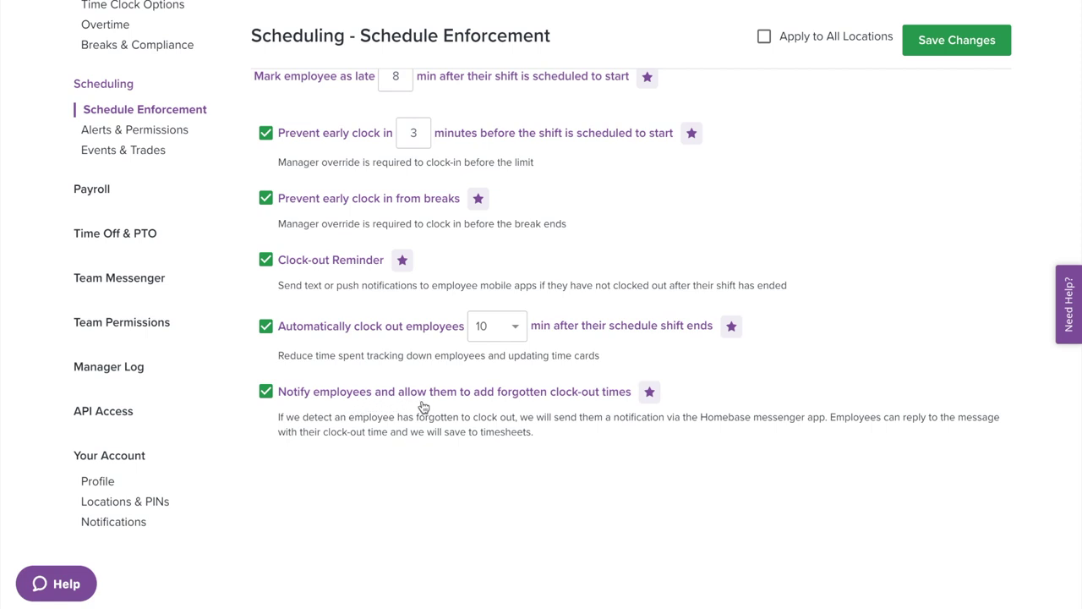
click(267, 393)
scroll(795, 253, up, 4)
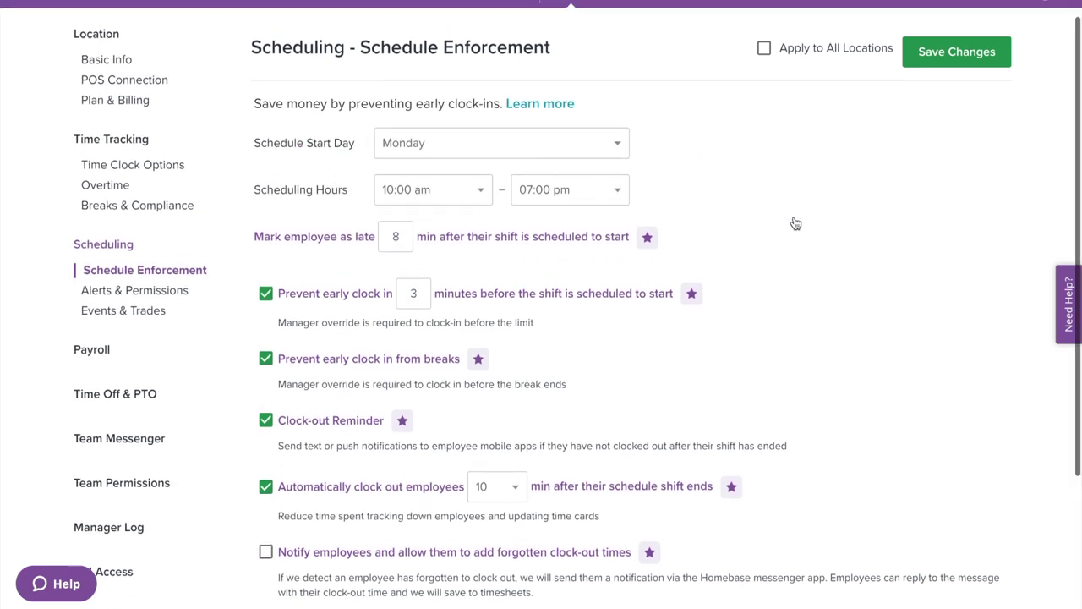
click(962, 81)
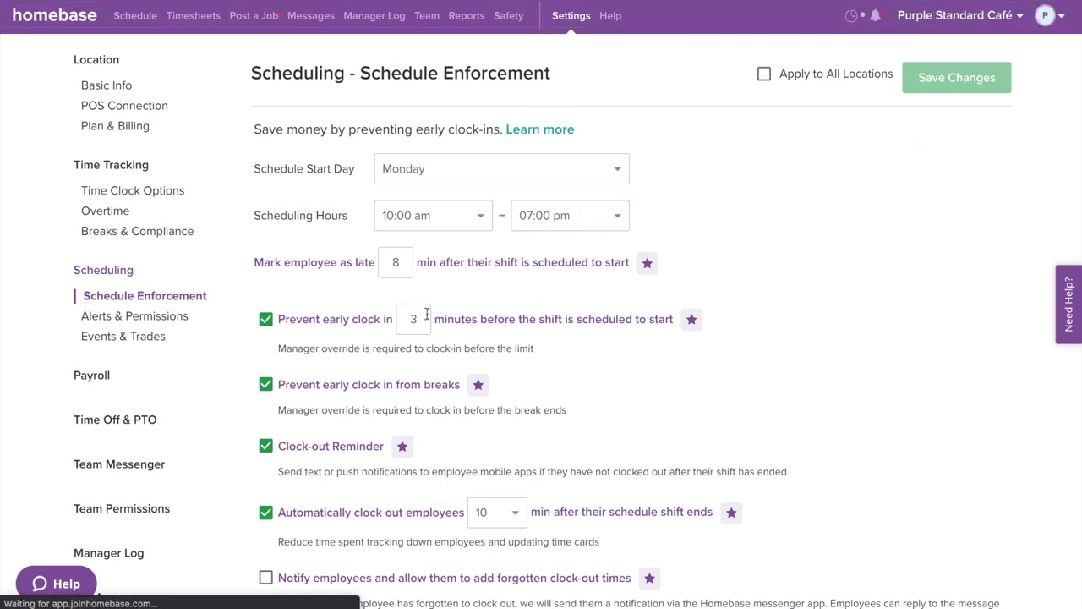
Notify managers of missed clock-ins after 15 mins, keep texted schedules and availability approval, and save
click(126, 315)
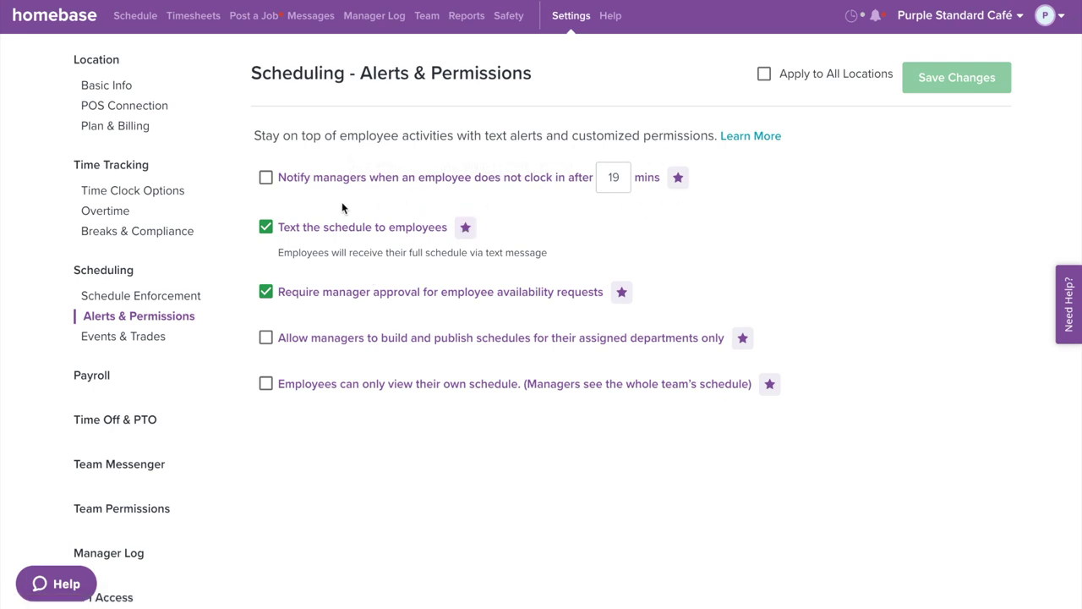
click(266, 178)
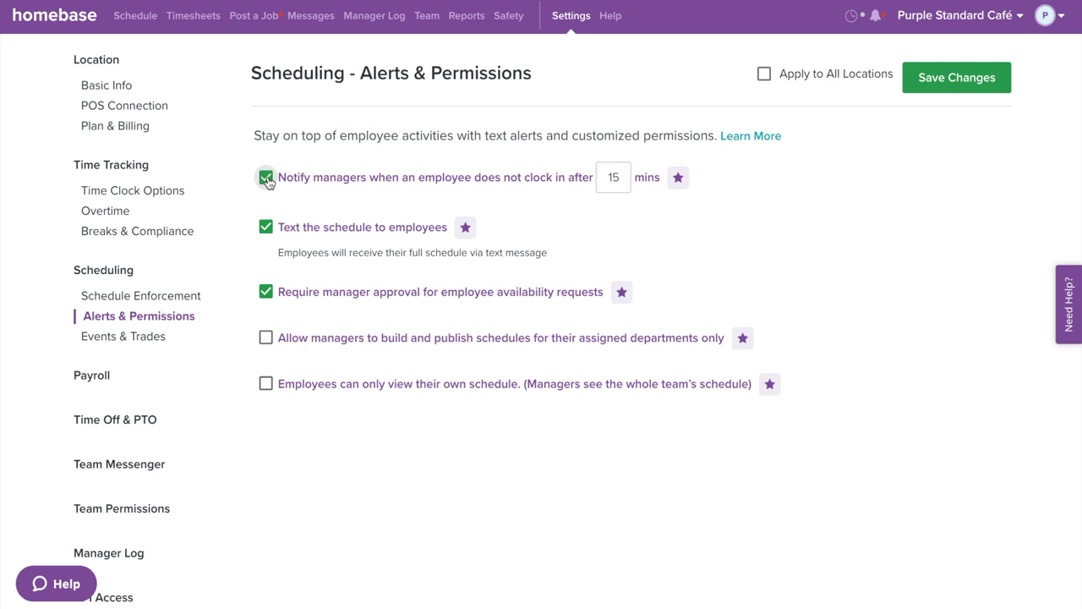
click(267, 229)
click(267, 229)
click(266, 293)
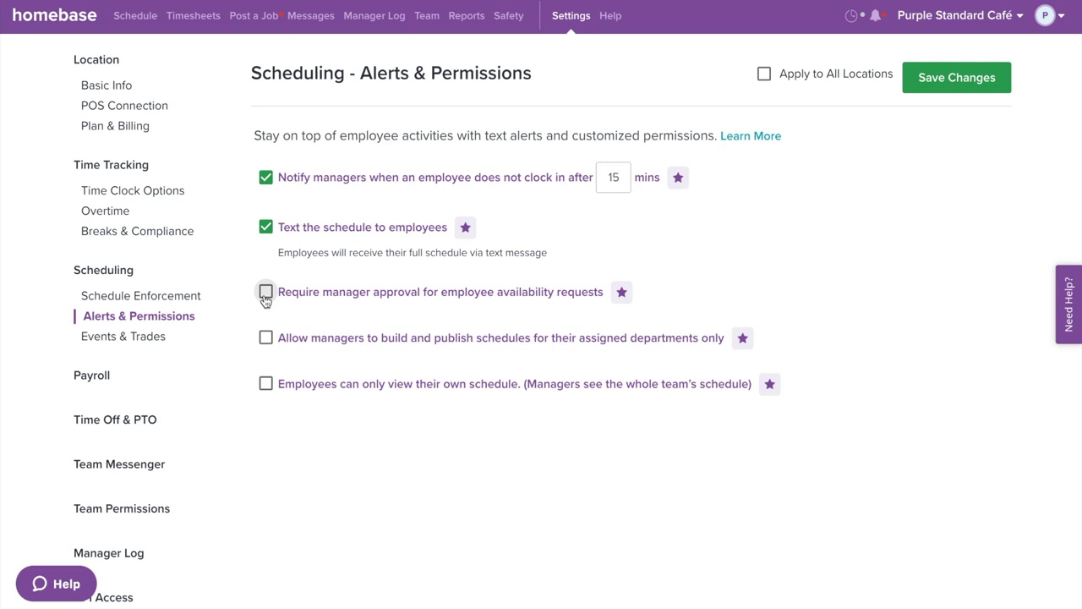
click(266, 296)
click(951, 84)
Go to the Events & Trades page under Scheduling in the settings sidebar
click(127, 335)
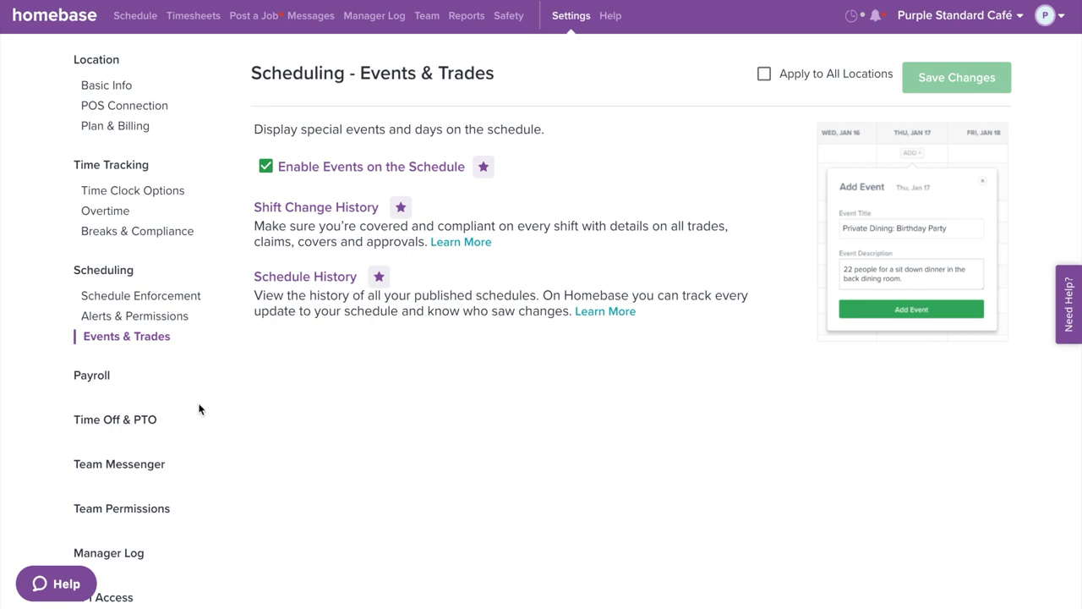
In Payroll settings, keep weekly payroll with periods starting on Sunday
click(89, 374)
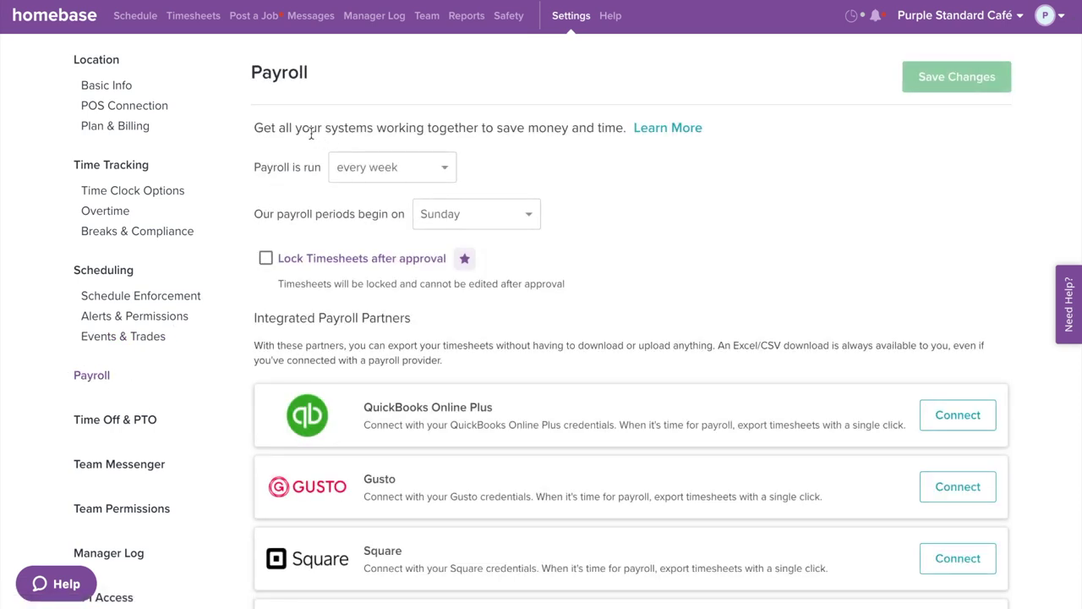
click(446, 176)
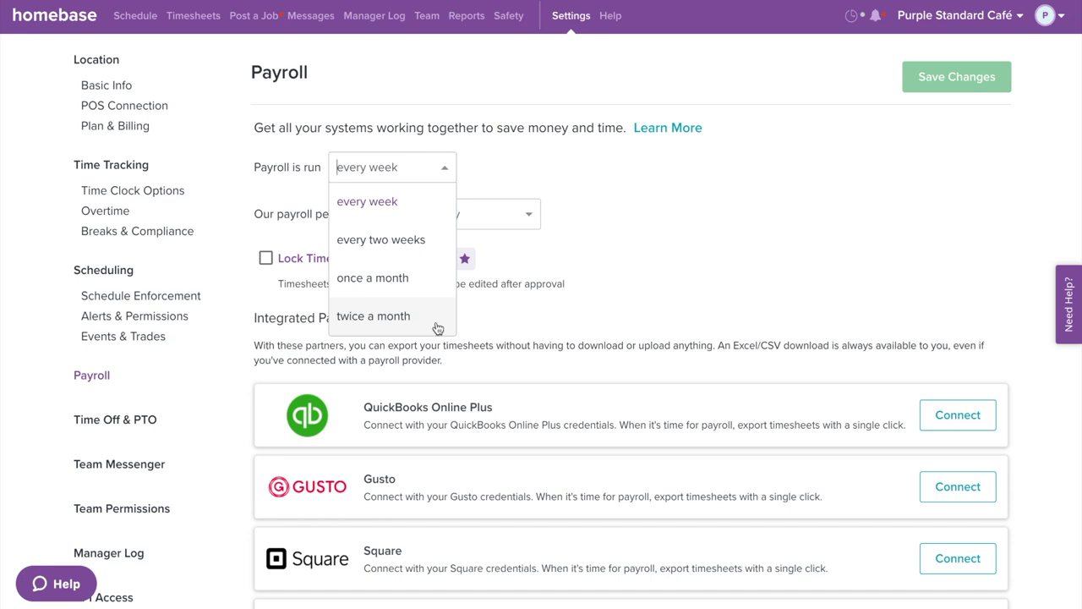
click(444, 172)
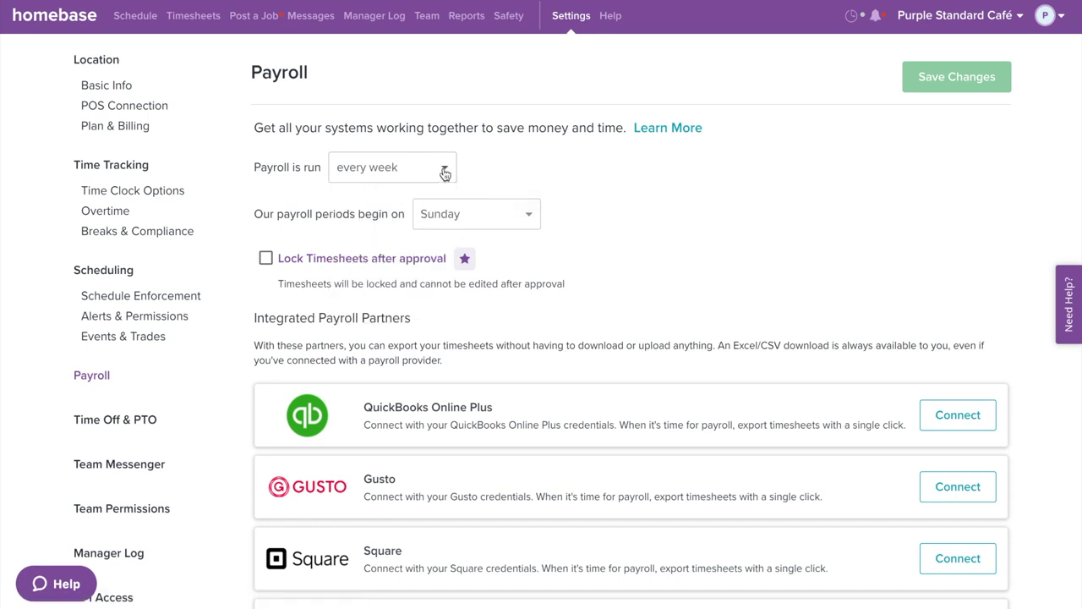
click(531, 222)
scroll(503, 304, down, 2)
scroll(510, 338, up, 2)
click(576, 214)
Lock timesheets after approval and save the payroll settings
click(266, 259)
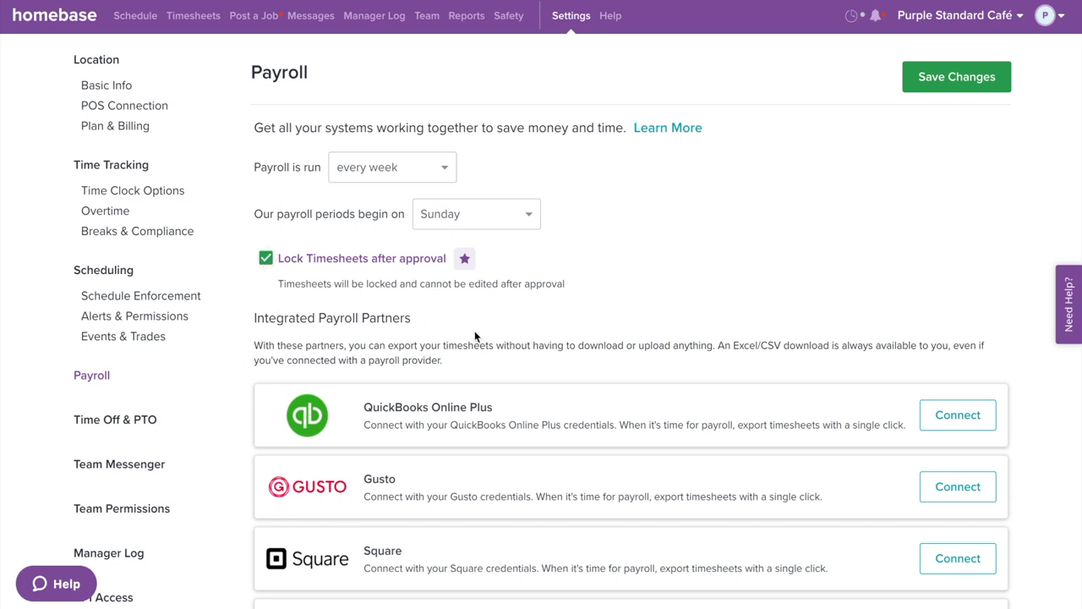
scroll(1031, 397, down, 1)
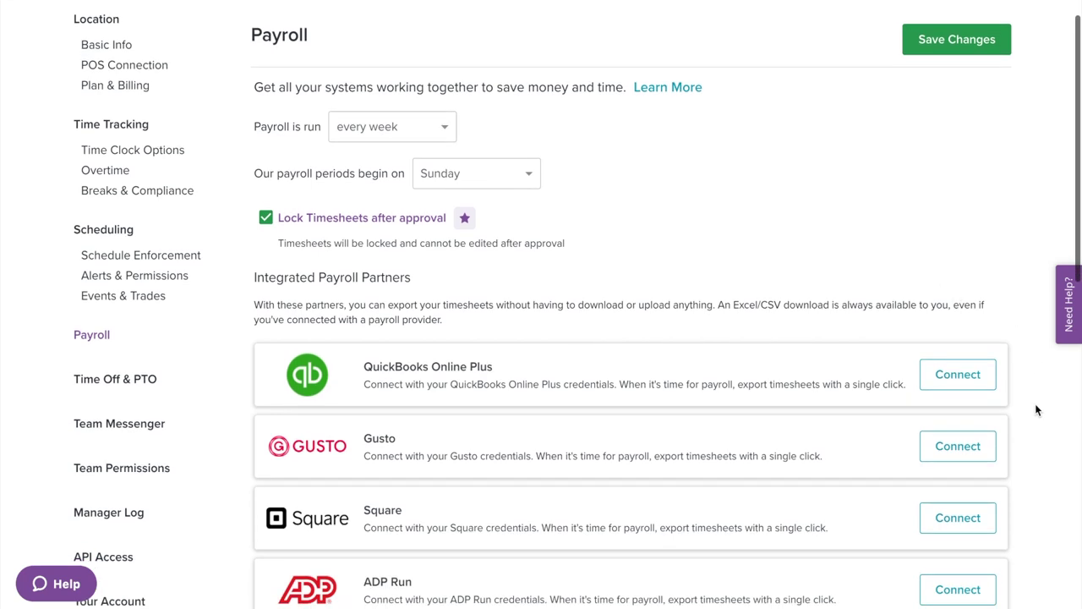
scroll(1036, 409, down, 5)
scroll(1036, 410, down, 10)
scroll(1036, 410, up, 16)
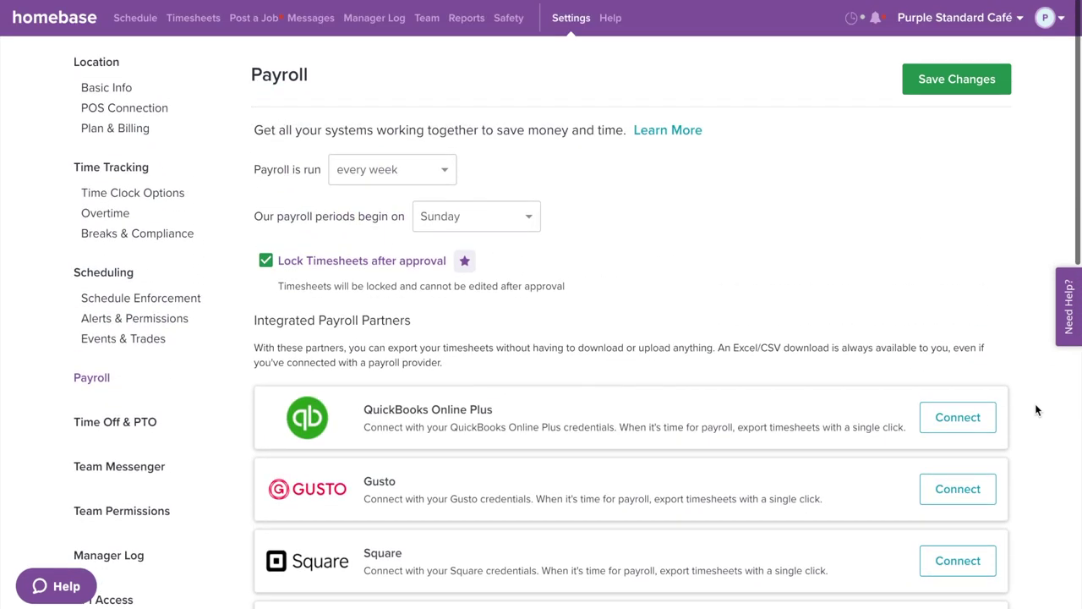
click(956, 82)
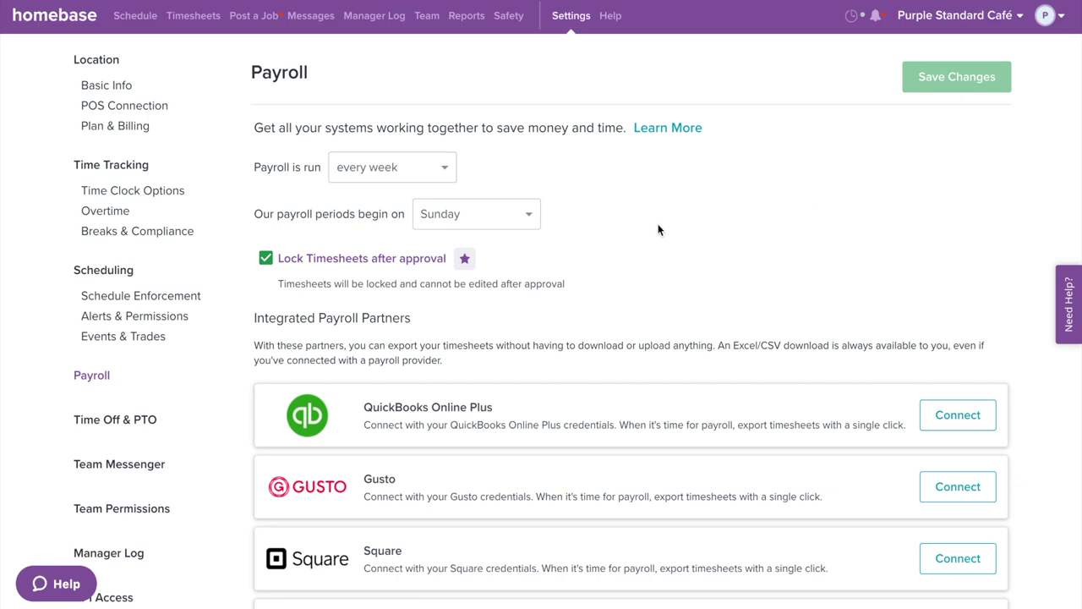
Count Vacation (Paid) and Personal Medical Emergency toward PTO, then start a new time off policy
click(145, 423)
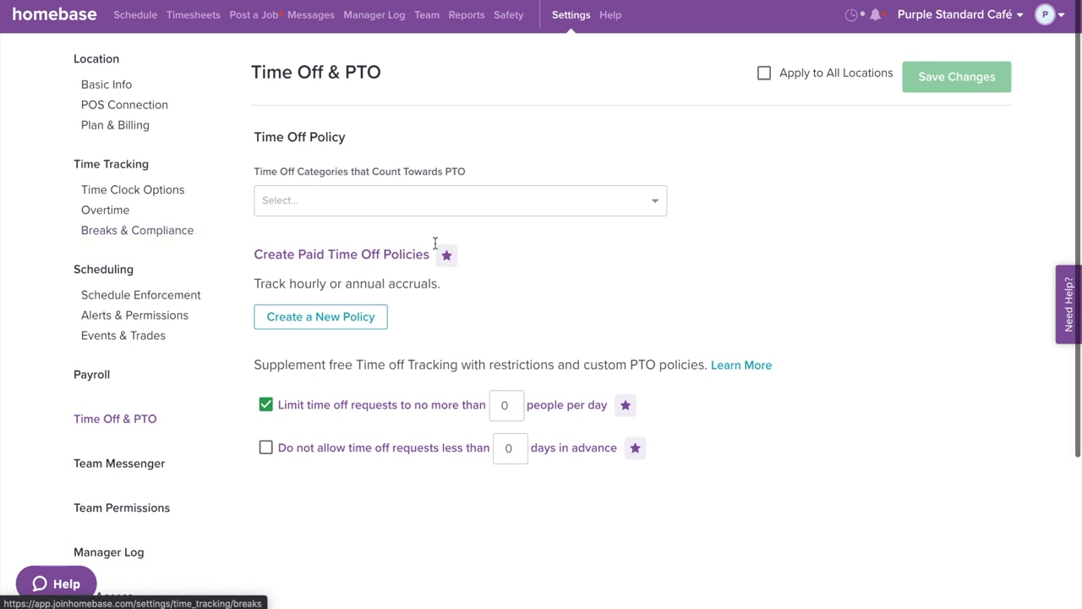
scroll(661, 174, down, 1)
scroll(661, 174, up, 1)
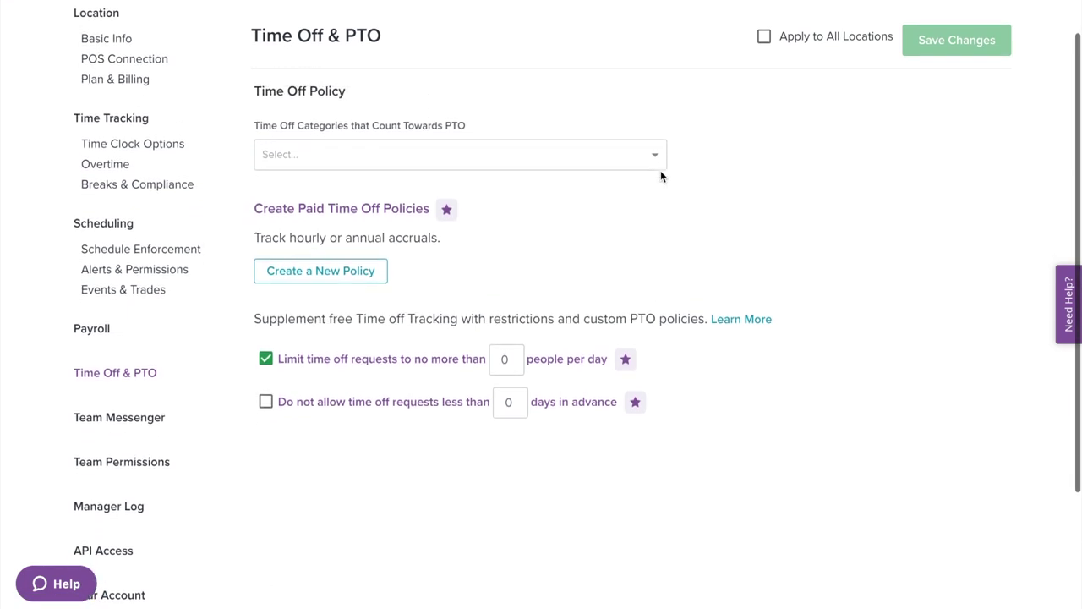
click(658, 199)
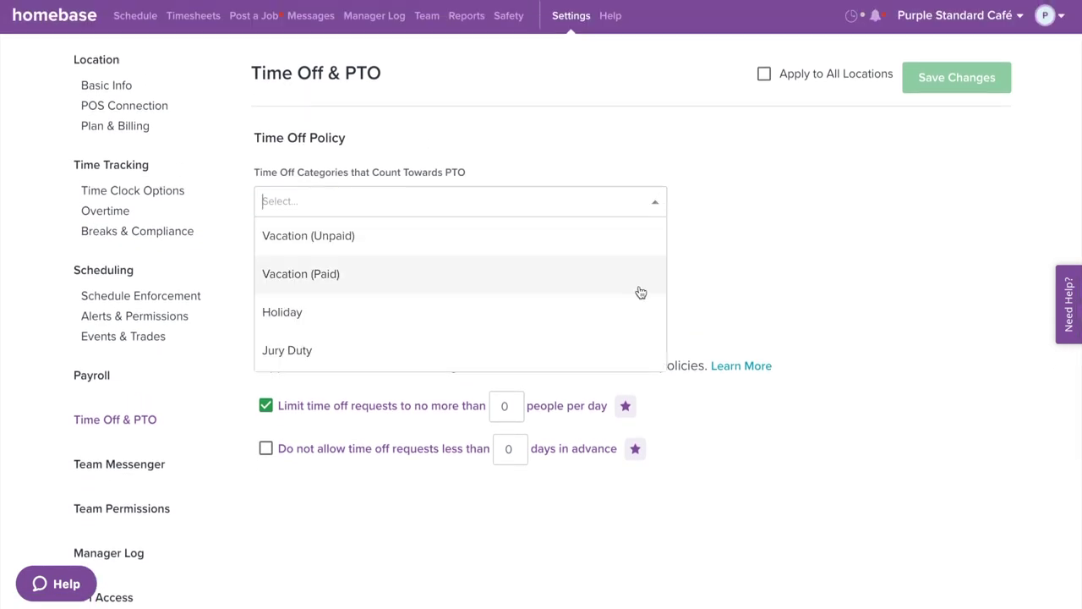
scroll(641, 292, down, 3)
scroll(640, 292, up, 2)
scroll(641, 293, up, 1)
click(578, 273)
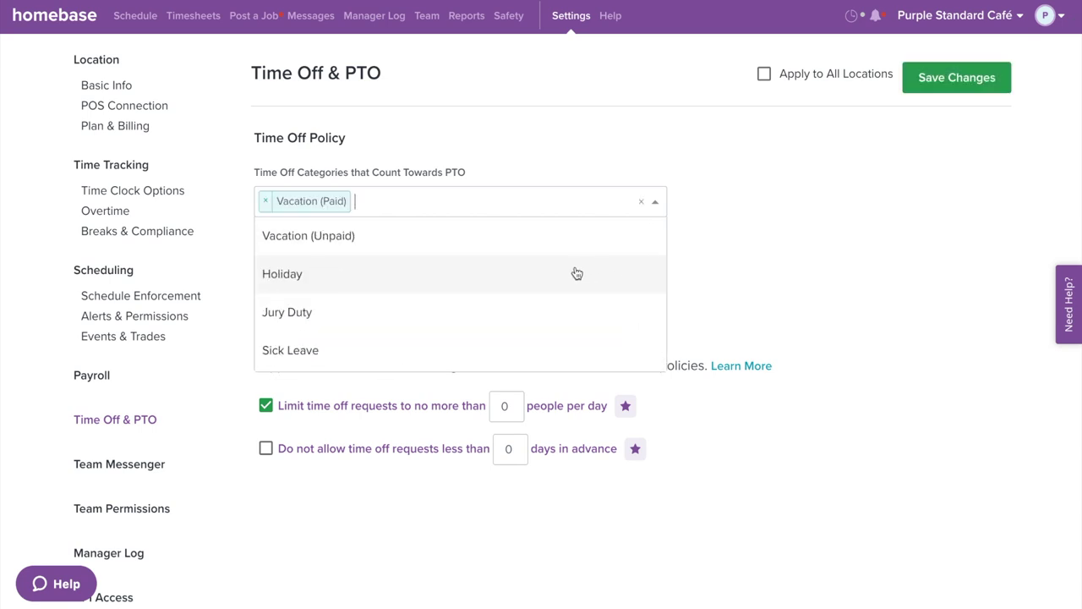
scroll(578, 273, down, 3)
click(573, 274)
click(792, 222)
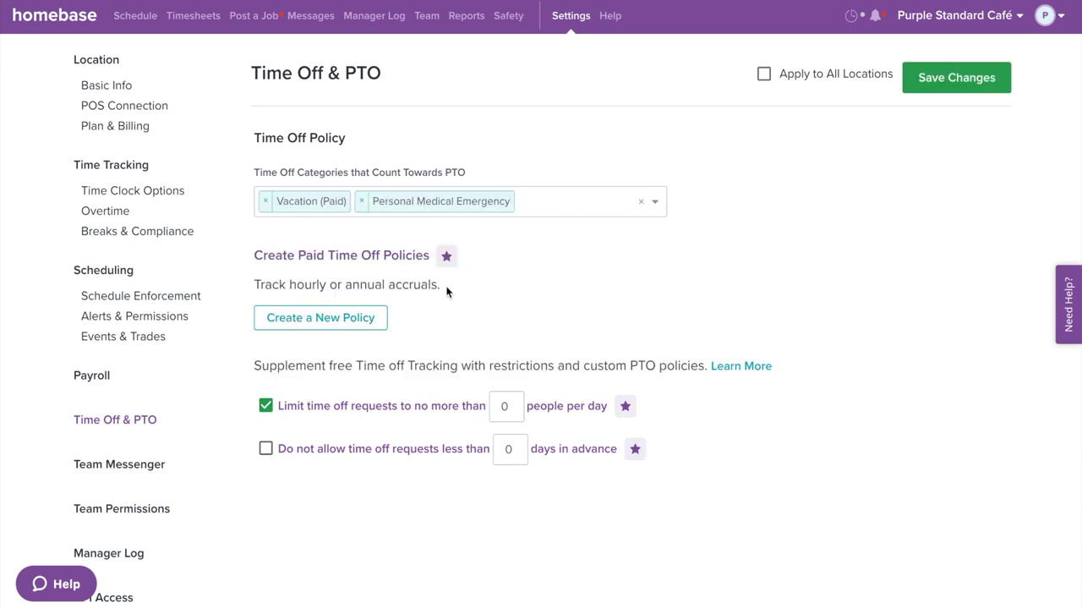
scroll(429, 277, down, 1)
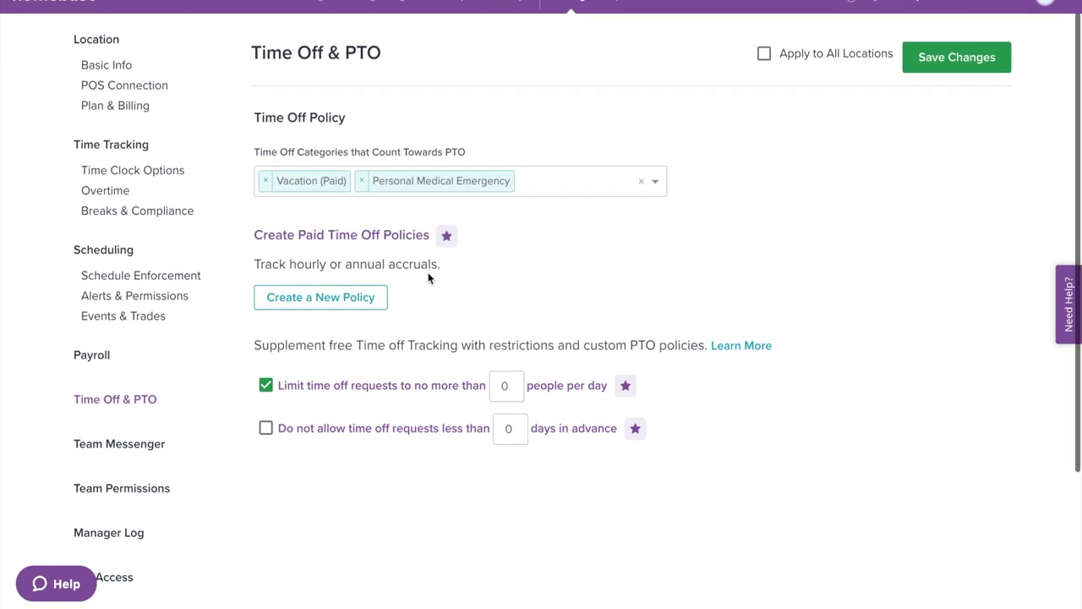
click(376, 293)
Switch the new policy's accrual method to Fixed
scroll(516, 297, down, 3)
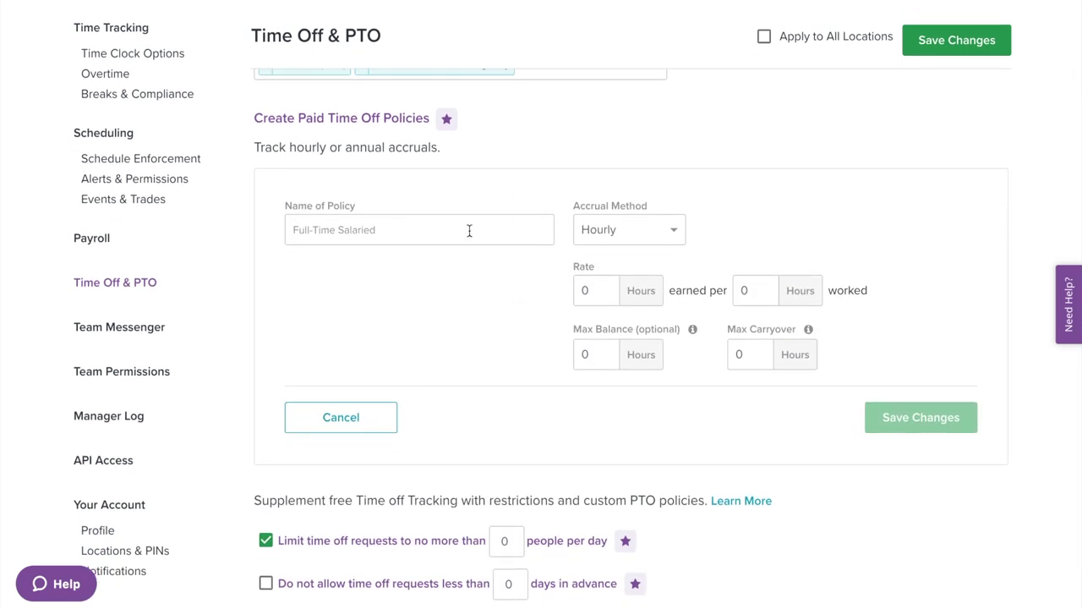
click(675, 234)
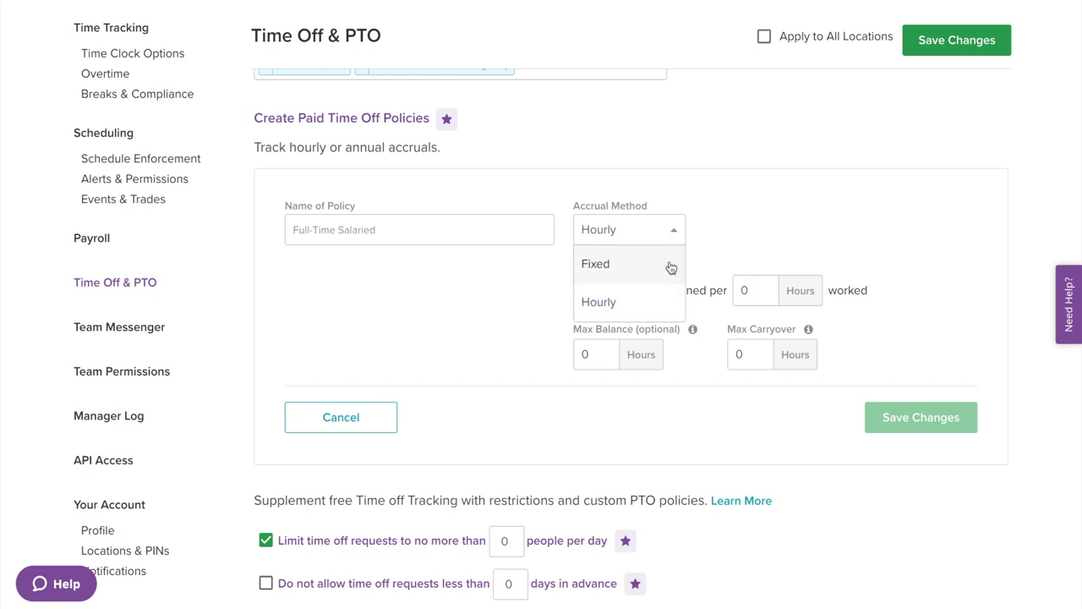
click(670, 264)
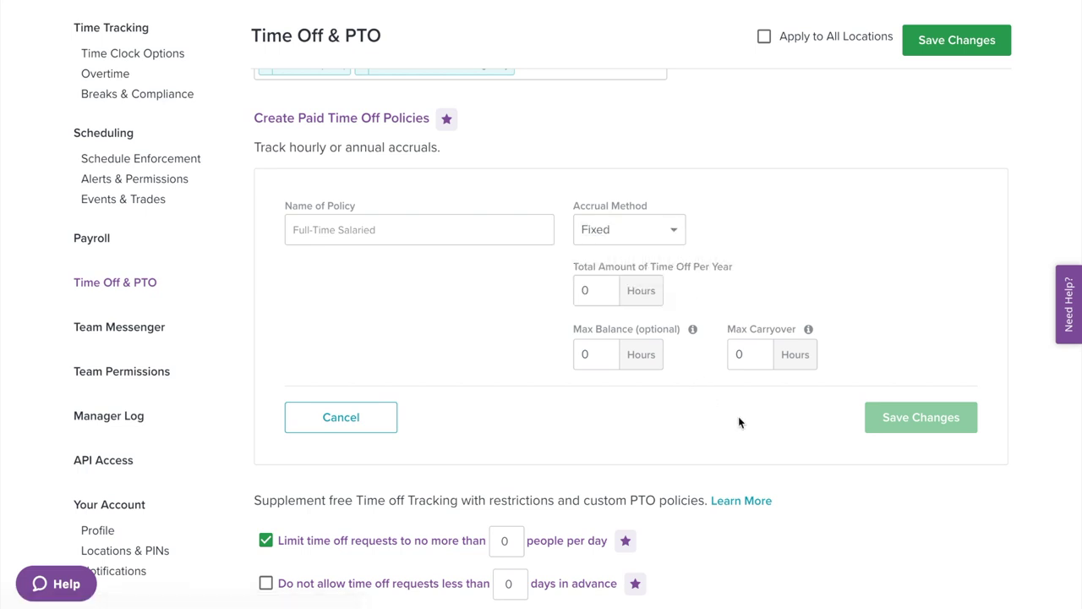
scroll(841, 431, down, 2)
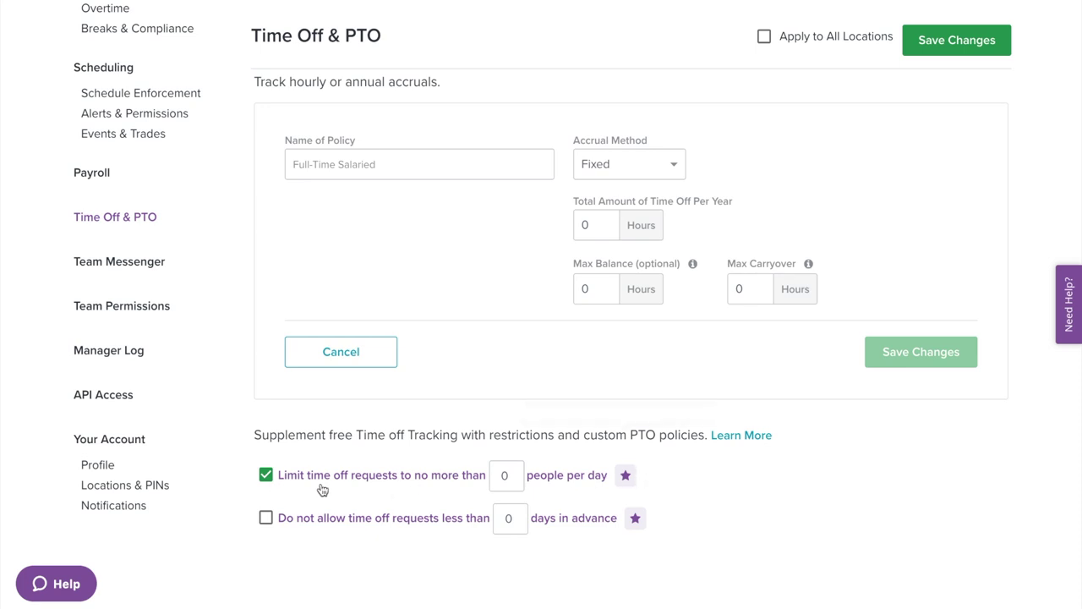
Limit time off to 2 people per day, require 7 days' advance notice, and save
double_click(504, 478)
text(2)
key(BackSpace)
text(7)
click(303, 526)
scroll(826, 358, up, 3)
click(924, 74)
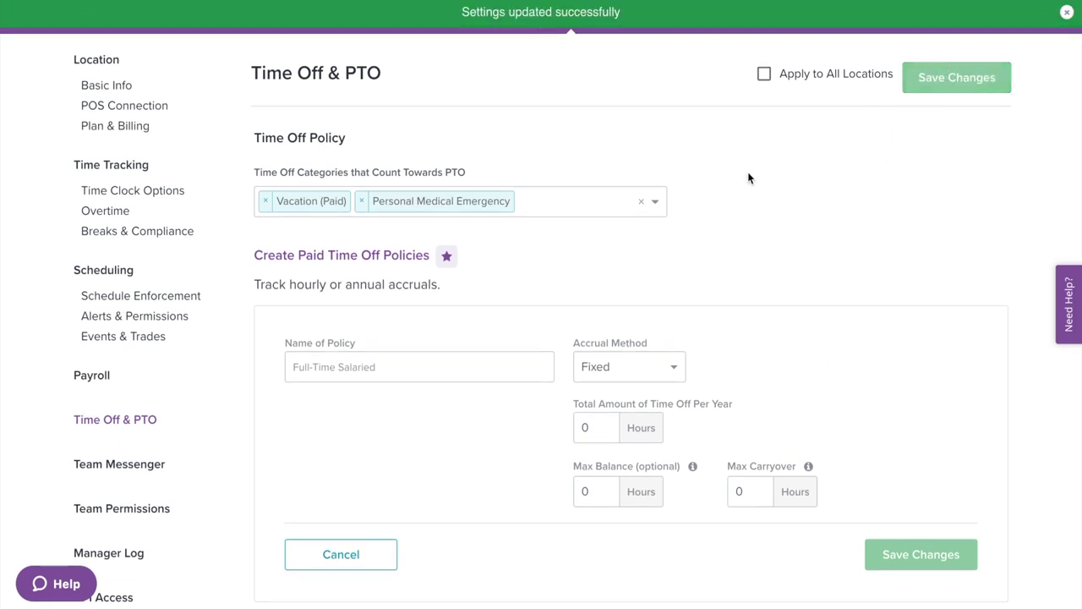
click(116, 465)
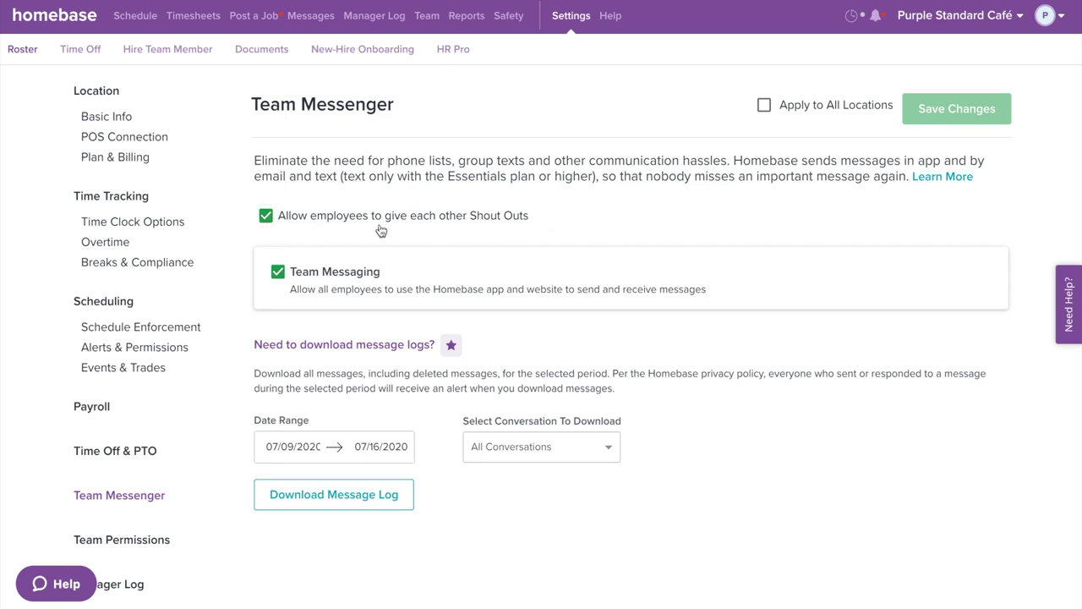
Keep employee Shout Outs and Team Messaging enabled
click(265, 217)
click(265, 219)
click(282, 279)
click(281, 279)
Set the message log range to 07/01/2020–07/16/2020 for All Conversations
scroll(281, 279, down, 3)
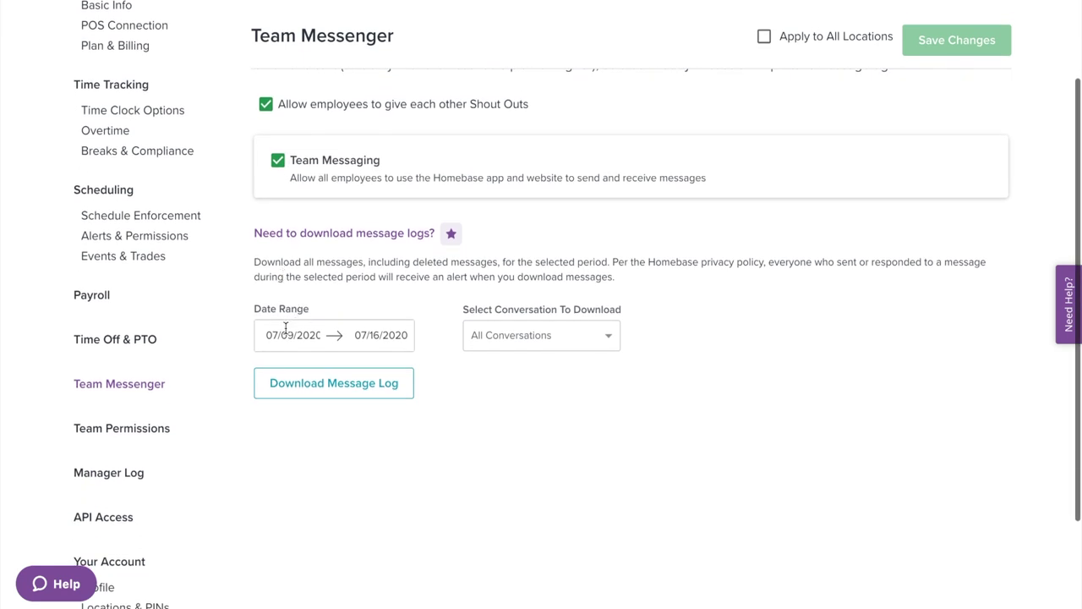
click(306, 335)
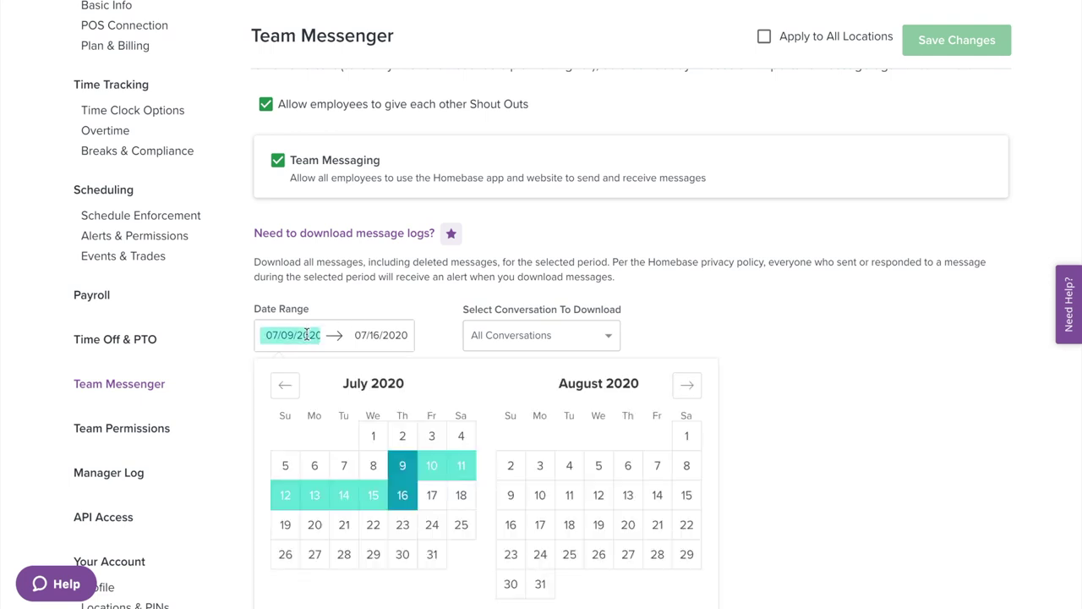
click(373, 434)
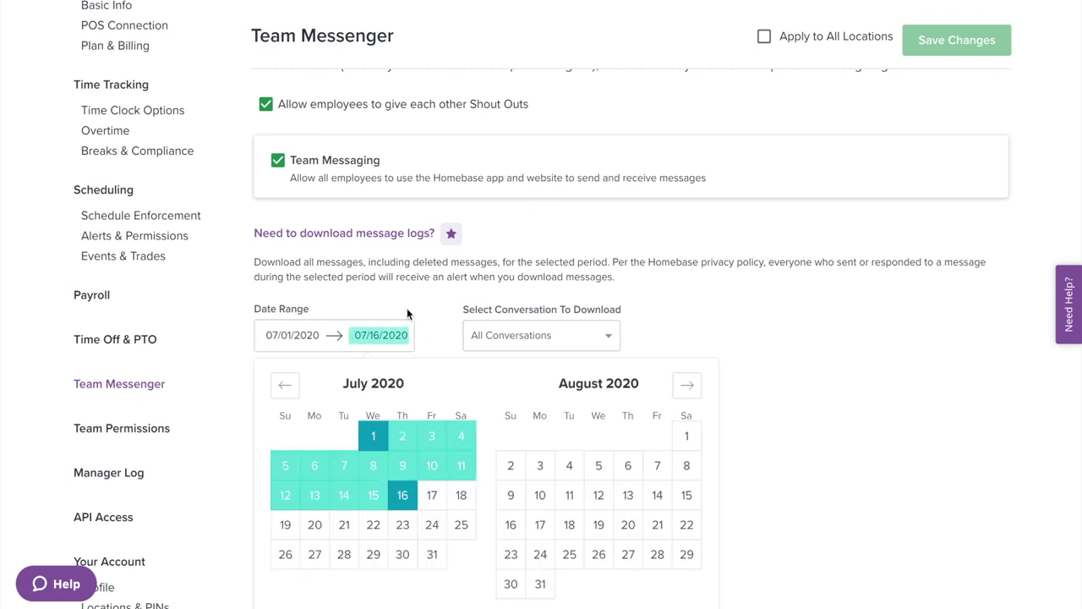
click(403, 494)
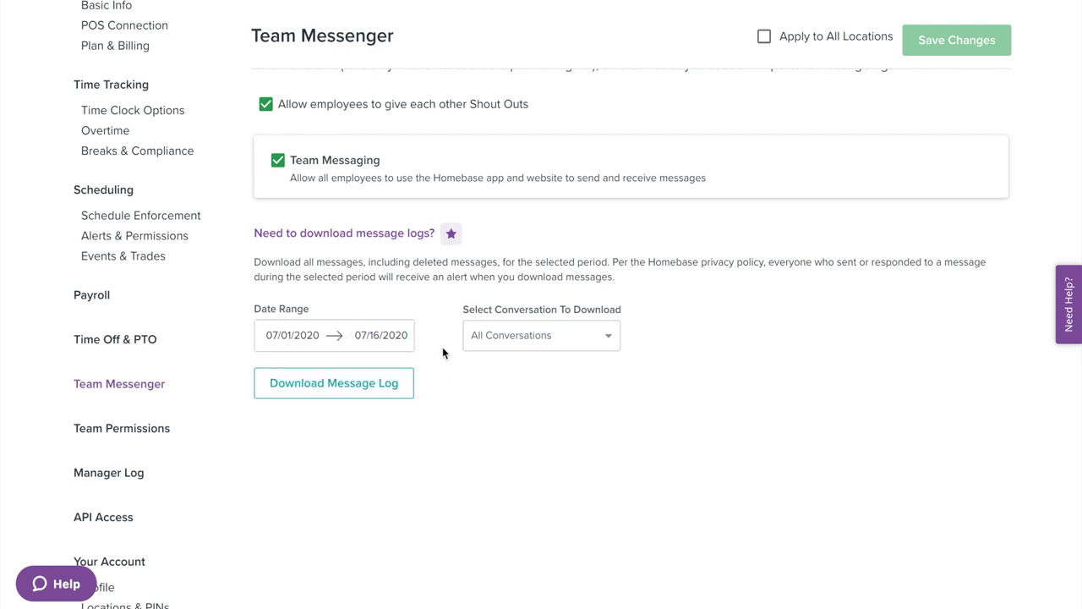
click(563, 336)
scroll(560, 420, down, 2)
scroll(560, 421, up, 5)
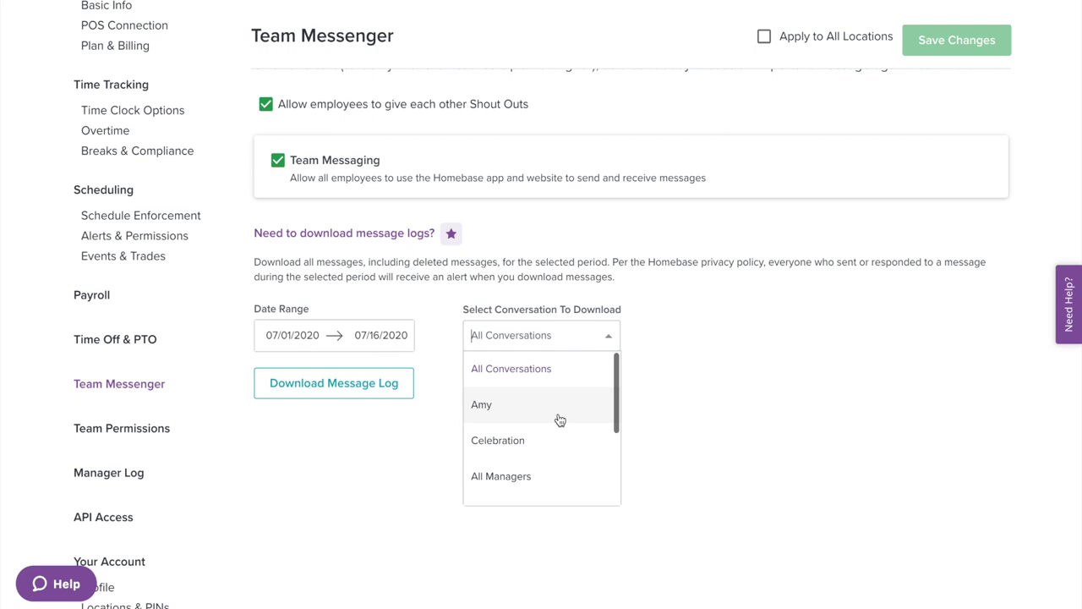
click(549, 370)
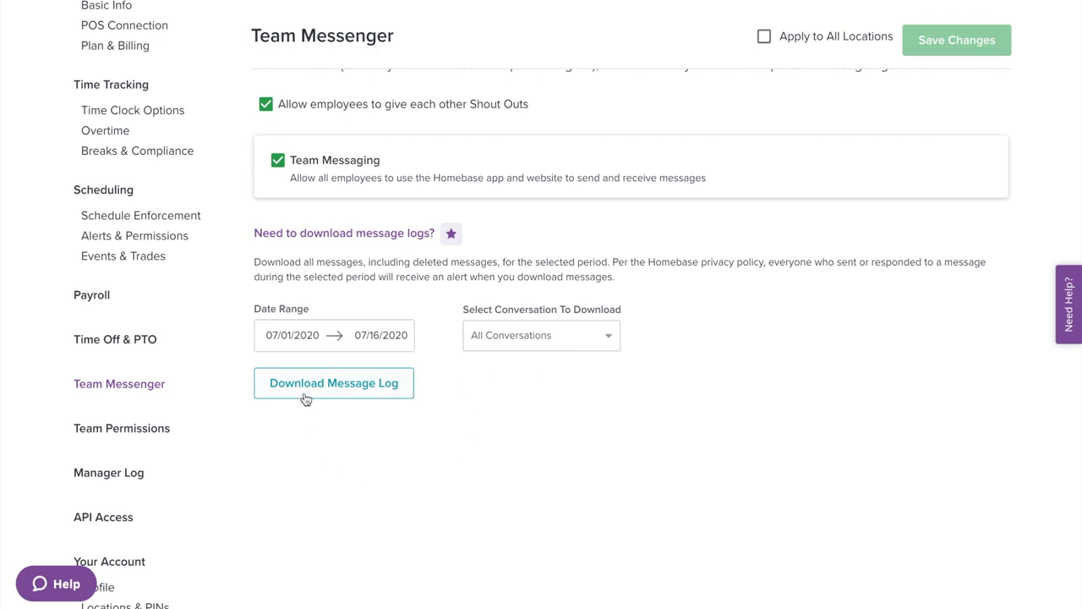
scroll(342, 398, up, 3)
scroll(177, 459, down, 3)
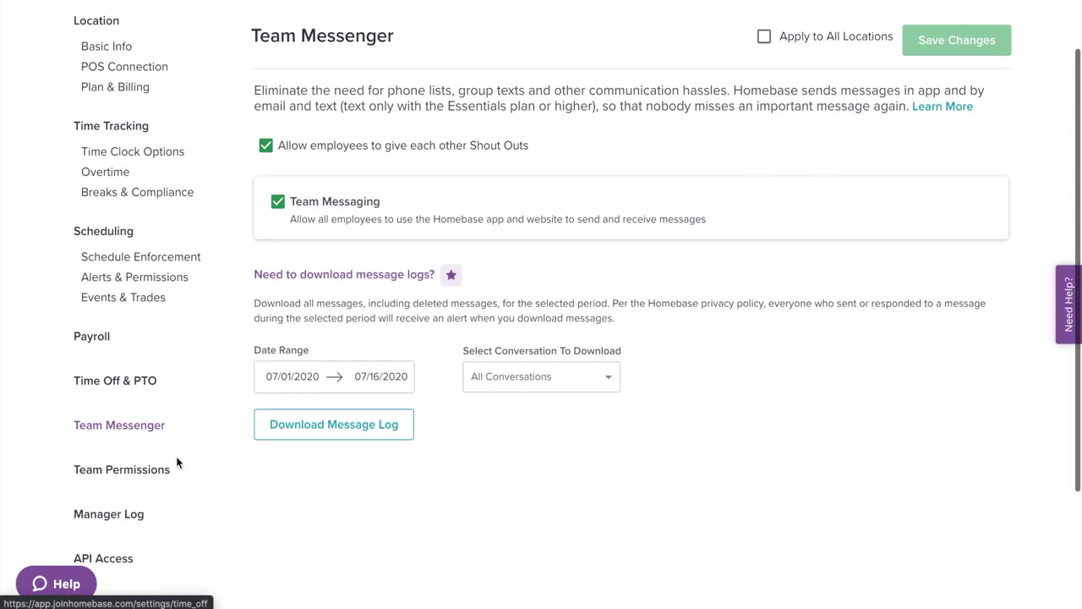
click(130, 370)
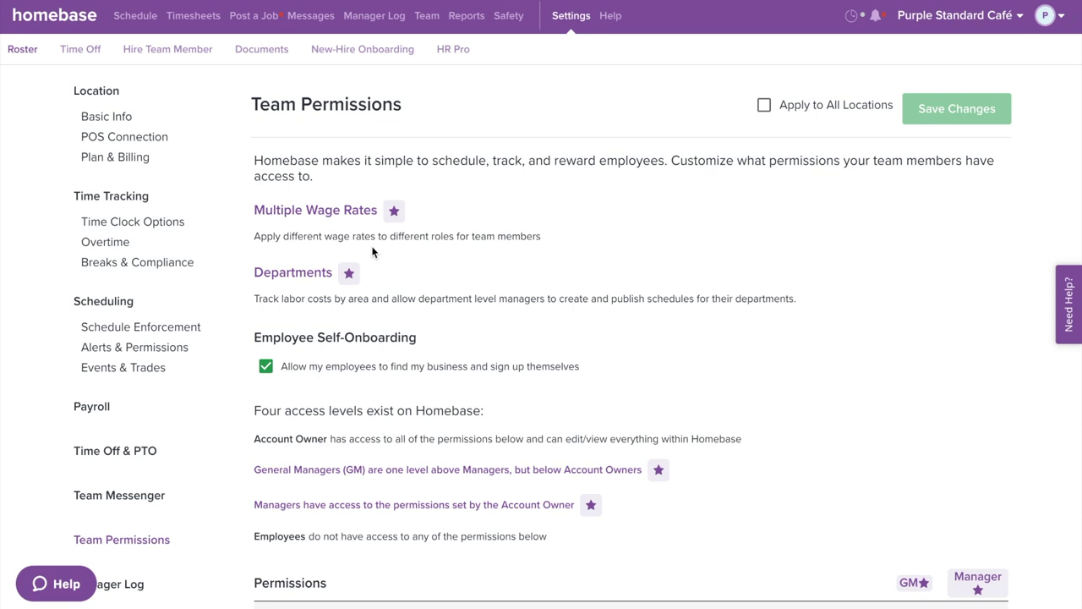
Keep Employee Self-Onboarding enabled on the Team Permissions page
scroll(372, 251, down, 1)
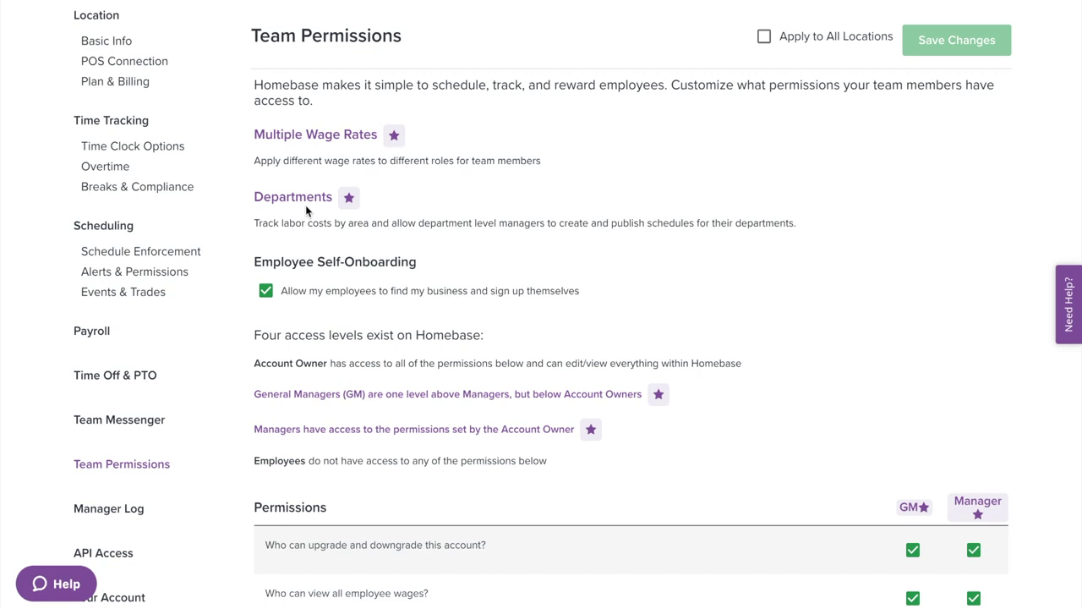
scroll(306, 204, down, 2)
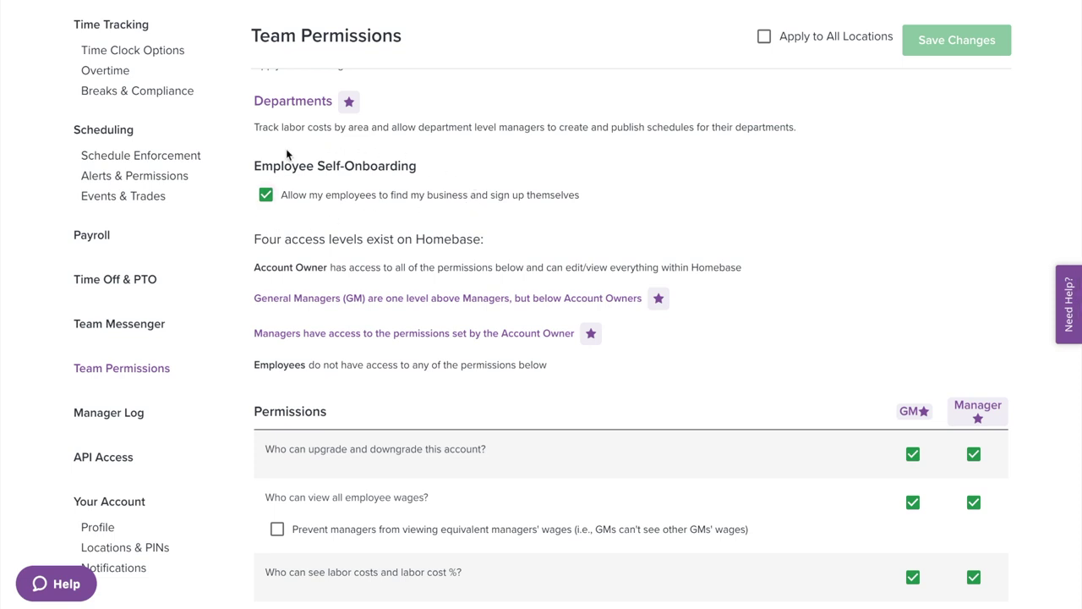
click(265, 195)
click(266, 195)
Remove account upgrade/downgrade from Managers and GMs, and wage and labor-cost visibility from Managers
scroll(273, 209, down, 1)
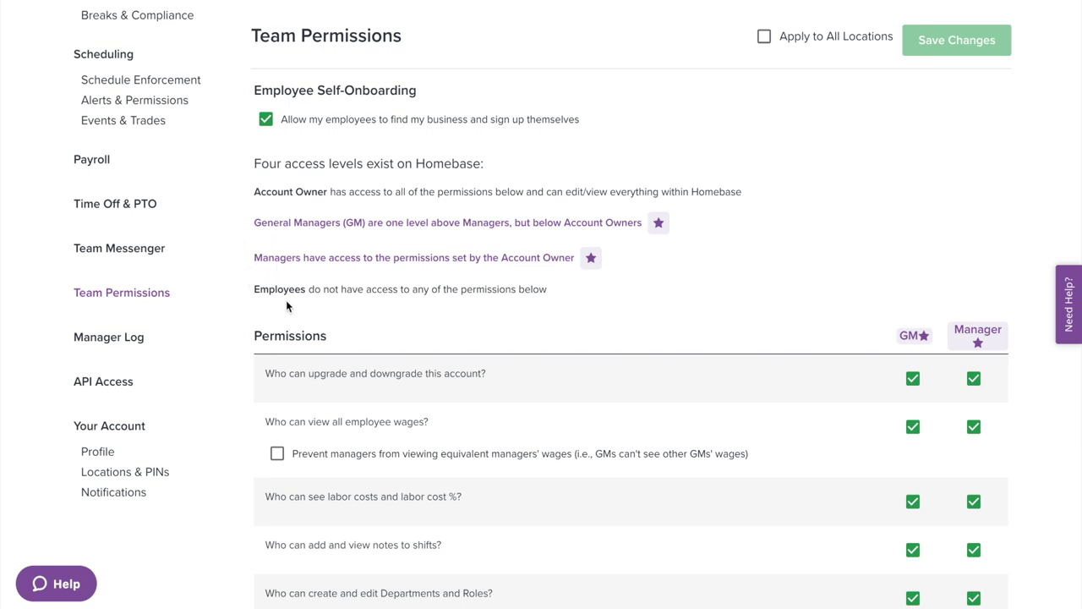
scroll(286, 307, down, 4)
scroll(286, 302, up, 1)
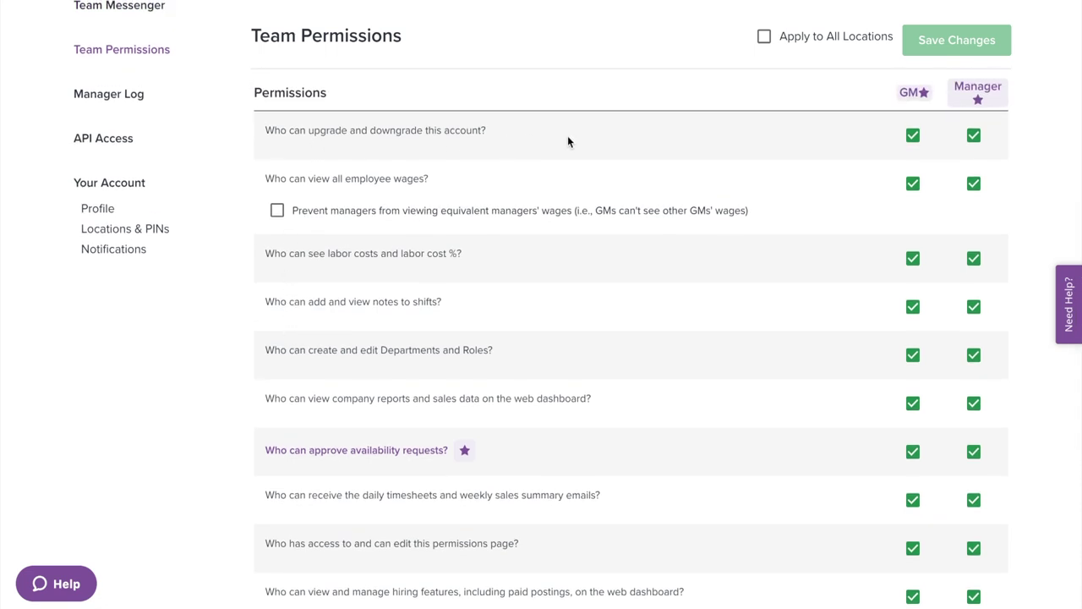
click(973, 138)
click(913, 137)
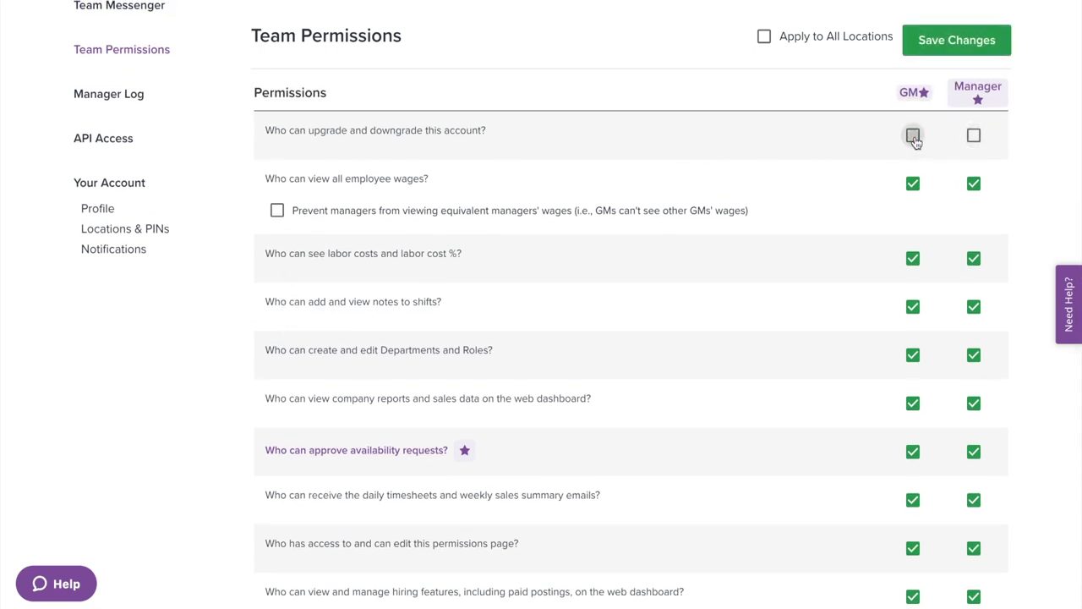
click(973, 184)
click(974, 258)
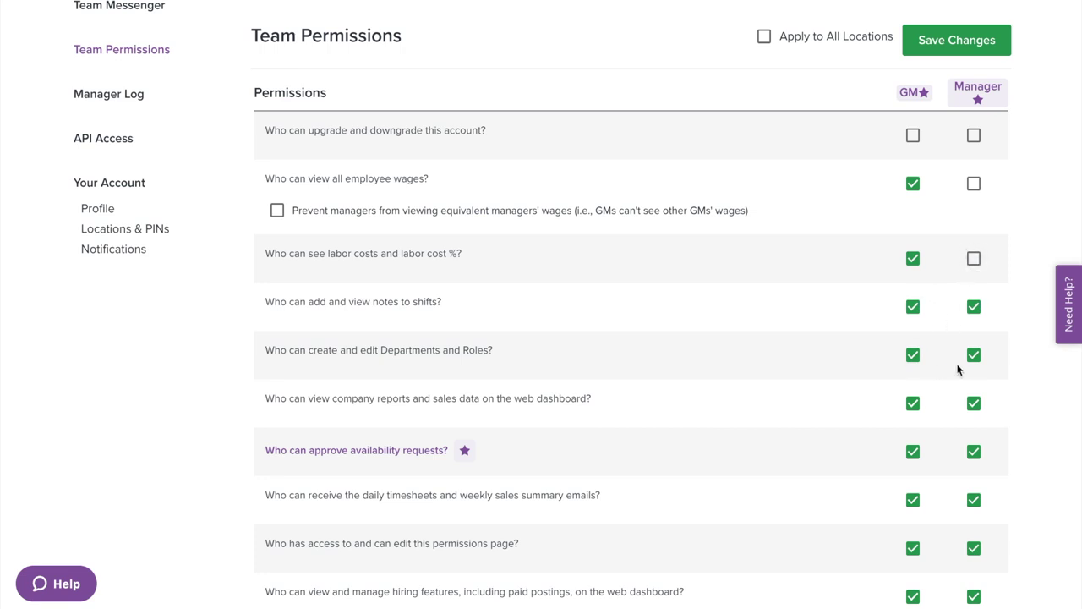
Stop Managers' daily timesheet emails, bar Managers and GMs from editing permissions, and save
scroll(919, 402, down, 4)
click(973, 209)
click(974, 257)
click(914, 257)
scroll(953, 351, up, 3)
scroll(953, 351, up, 5)
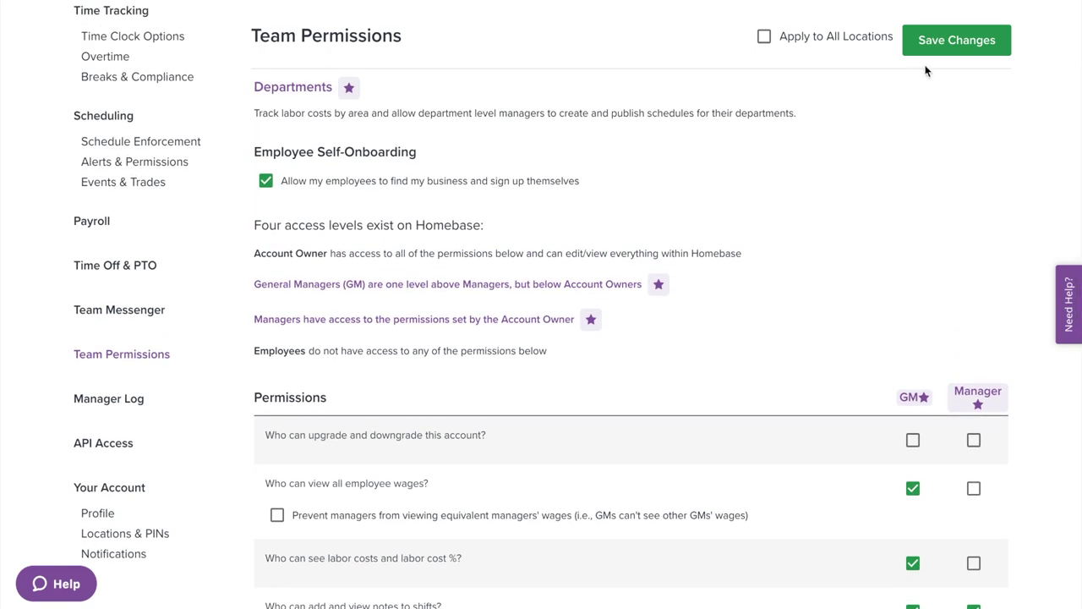
click(954, 47)
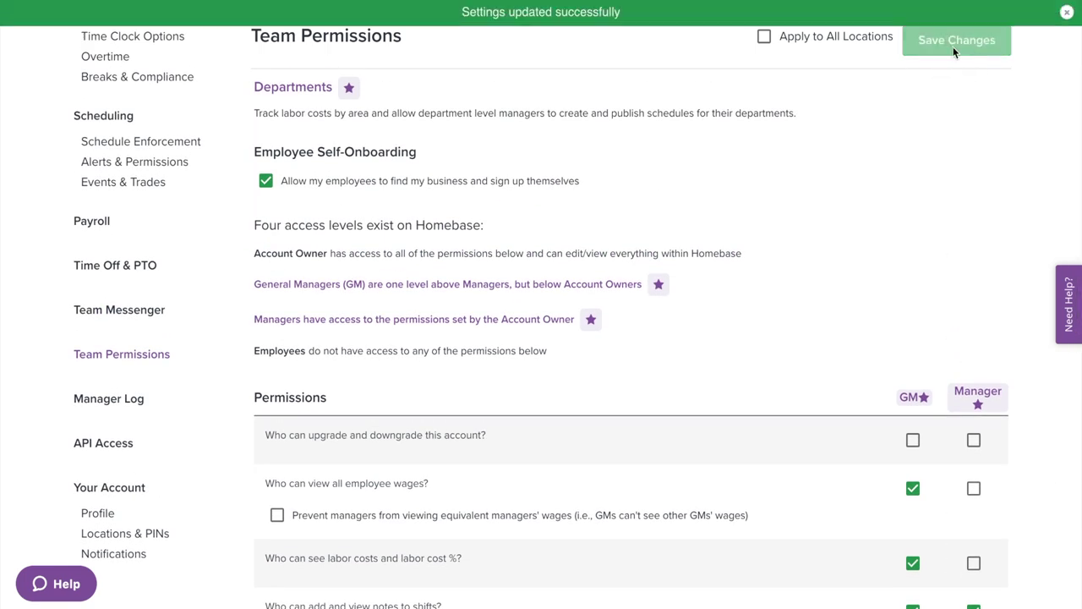
scroll(913, 93, down, 1)
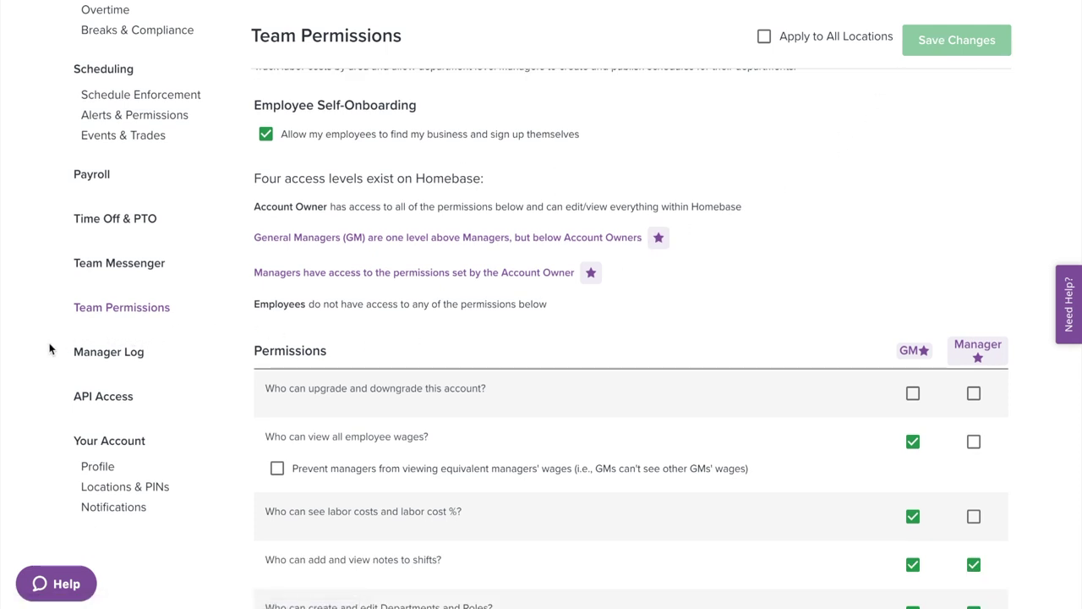
Keep the Manager Log feature enabled
click(111, 352)
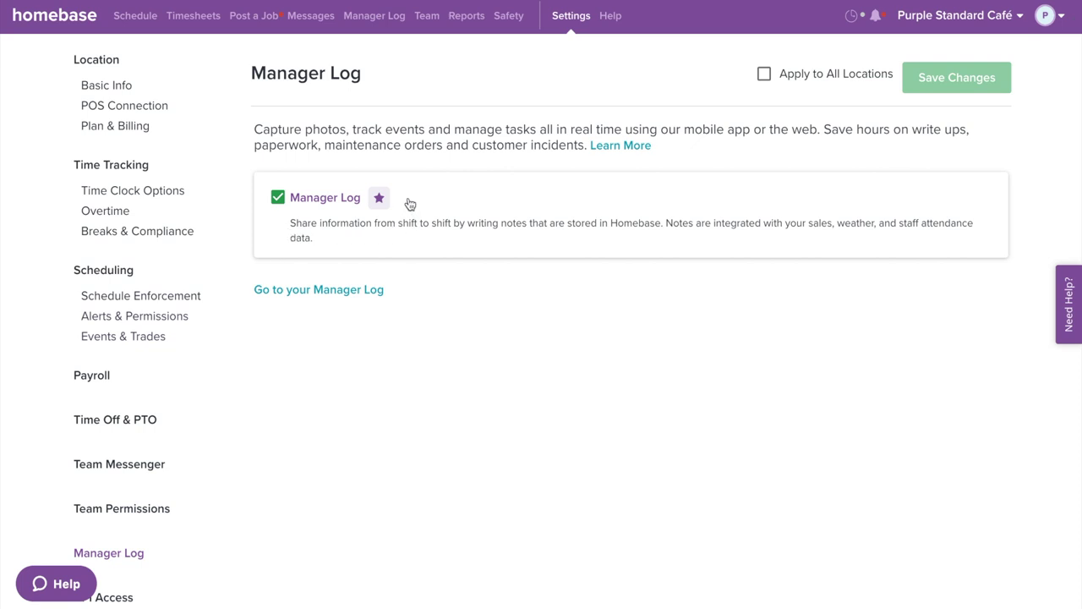
click(278, 199)
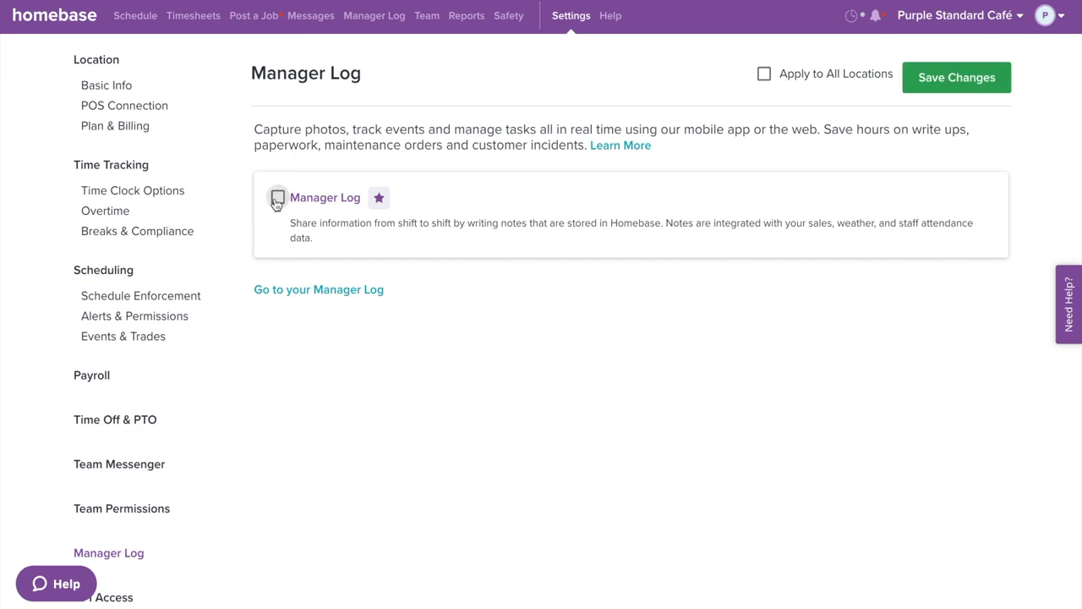
click(277, 199)
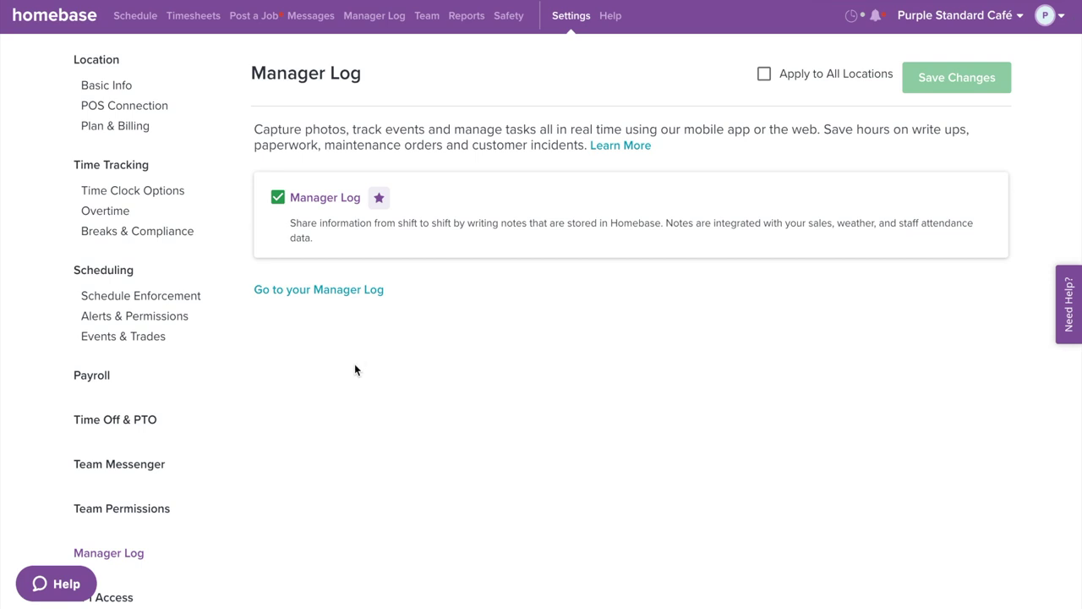
scroll(236, 503, down, 3)
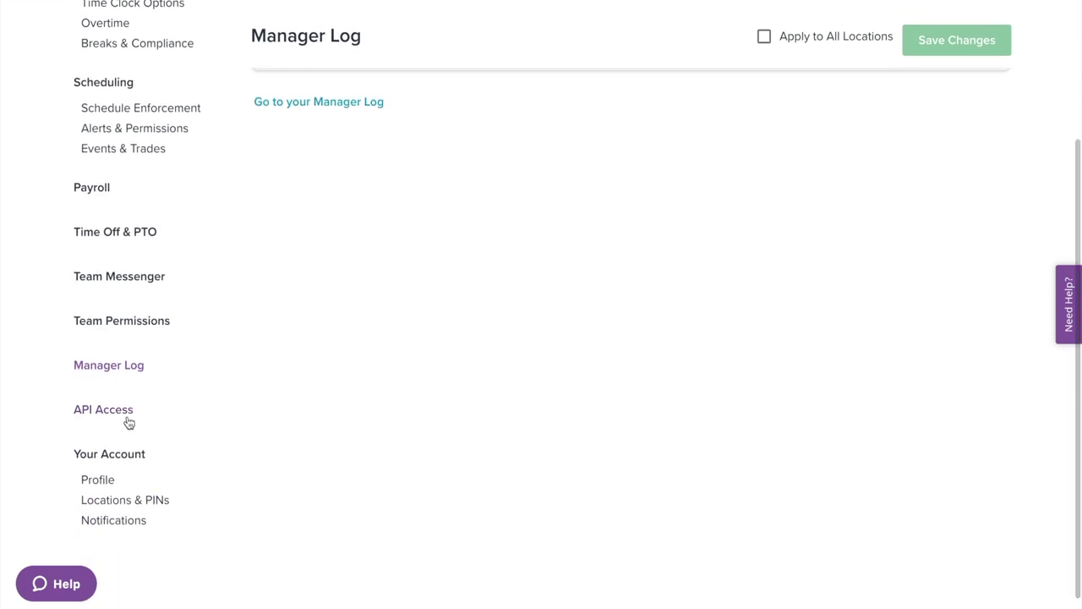
Review the API Access settings
click(107, 411)
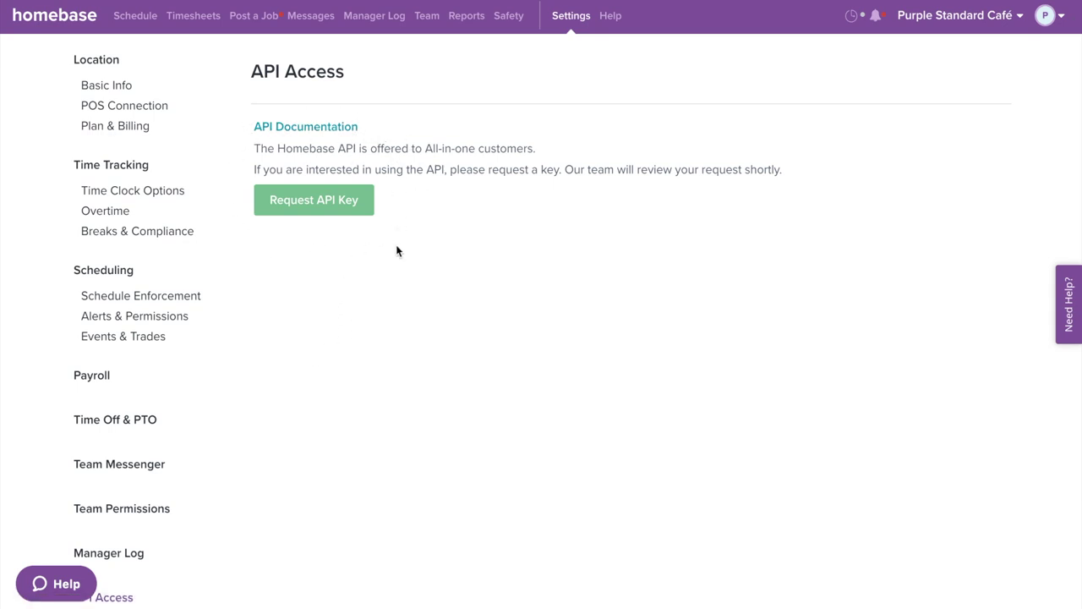
click(360, 209)
scroll(421, 206, down, 3)
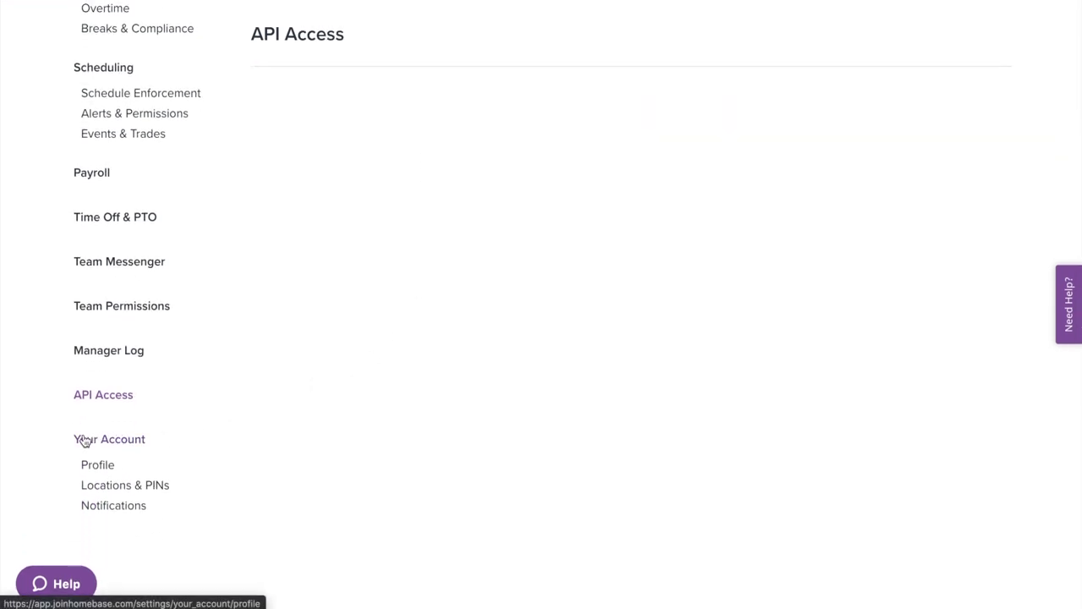
click(113, 470)
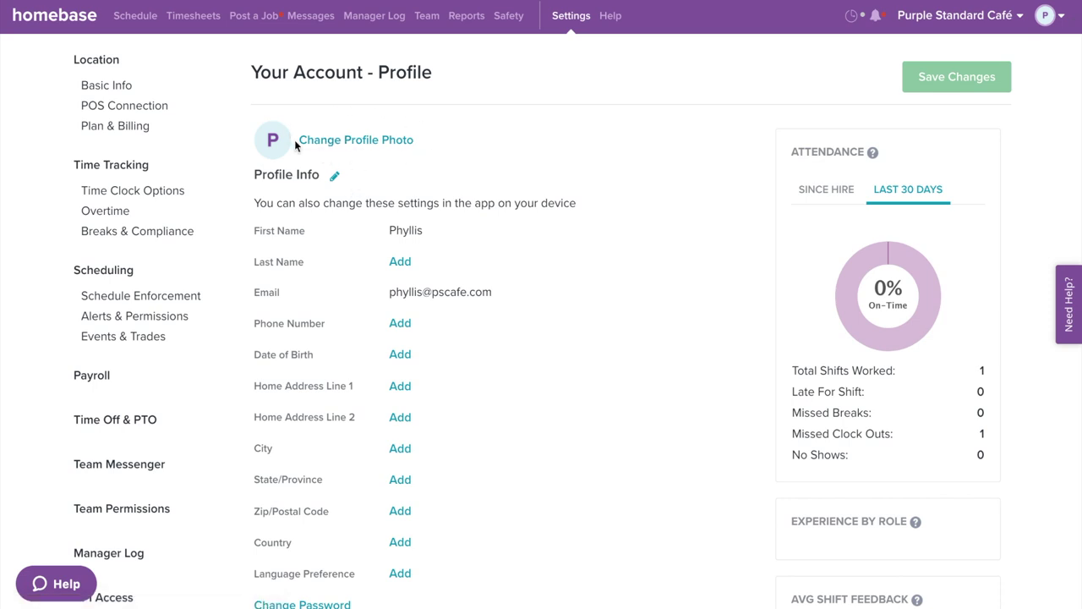
Put the profile's Profile Info fields into edit mode
click(335, 178)
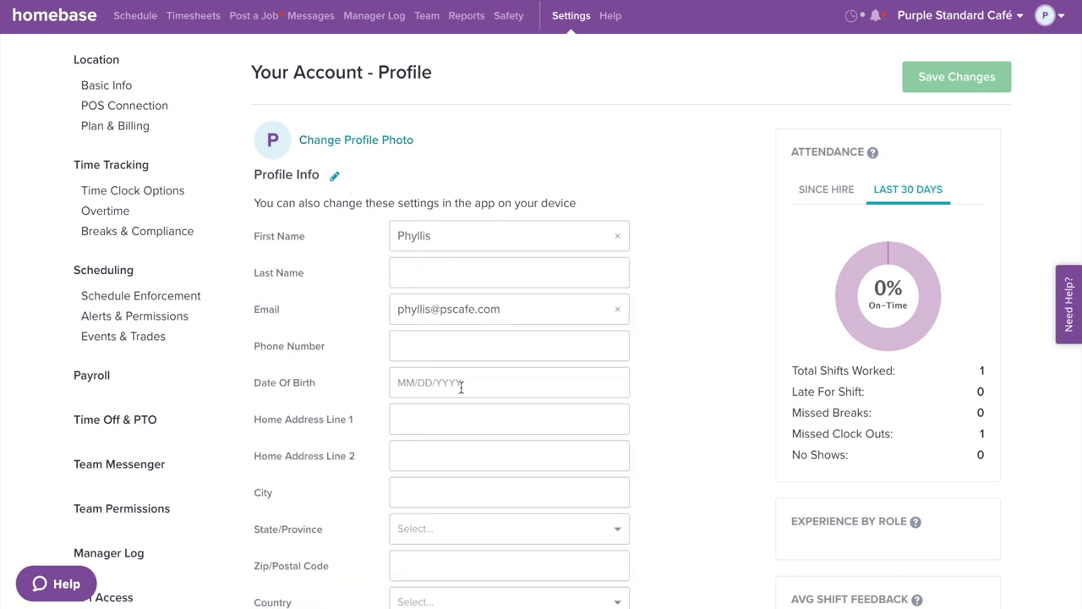
scroll(461, 387, down, 3)
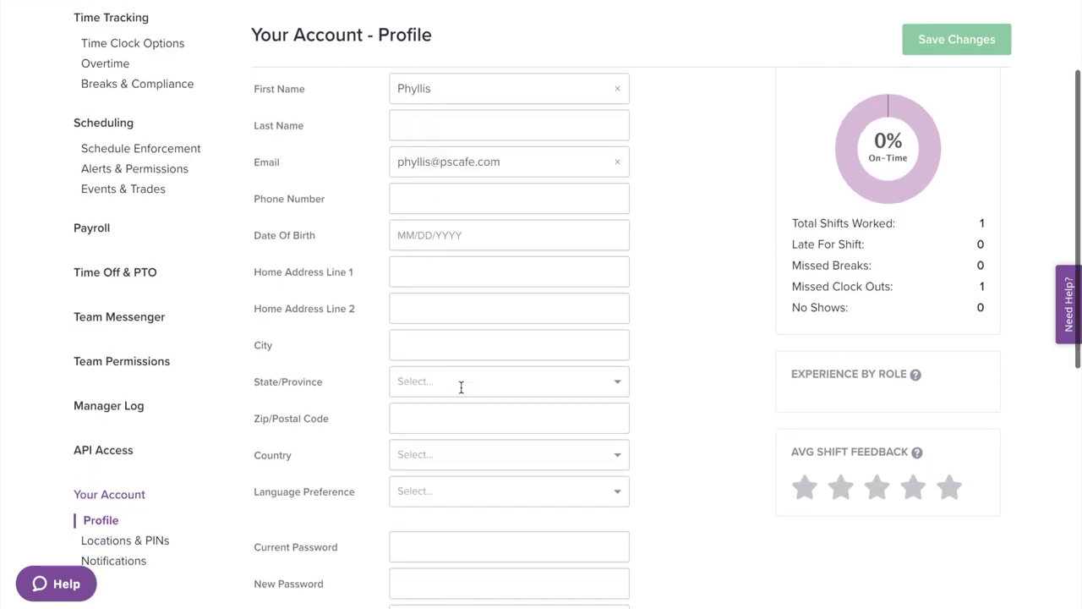
scroll(460, 386, down, 2)
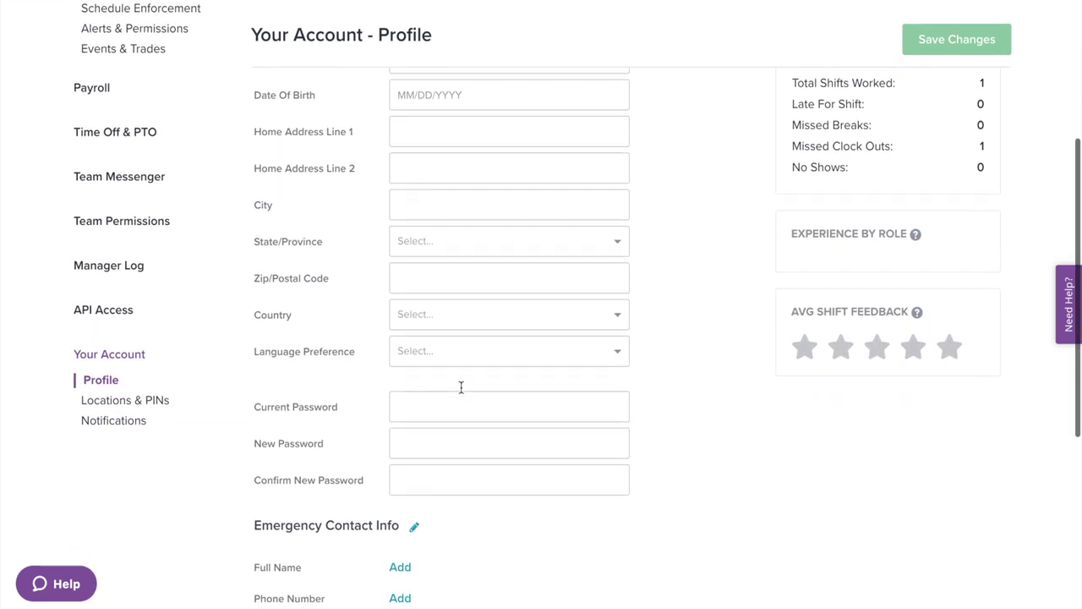
scroll(343, 457, down, 2)
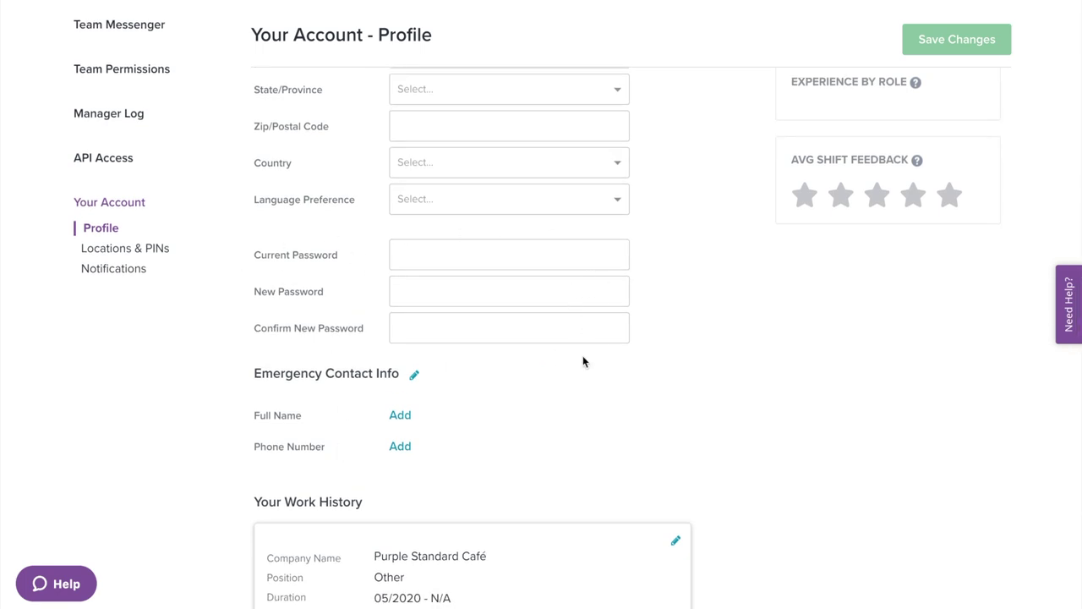
scroll(590, 402, down, 2)
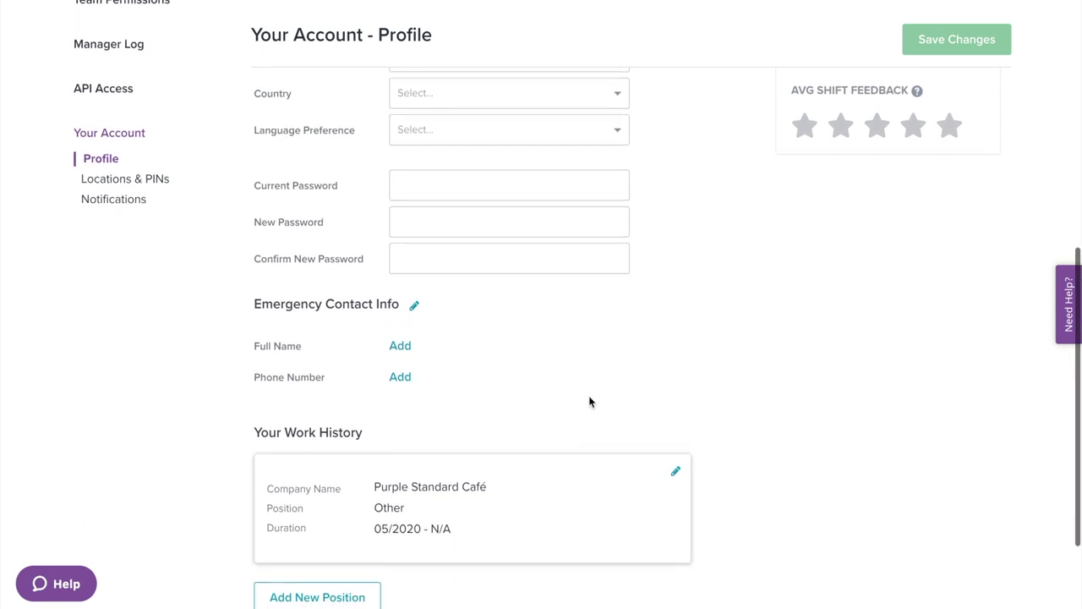
Open the Emergency Contact and Work History editors, then close the work history editor
click(417, 306)
scroll(469, 382, down, 1)
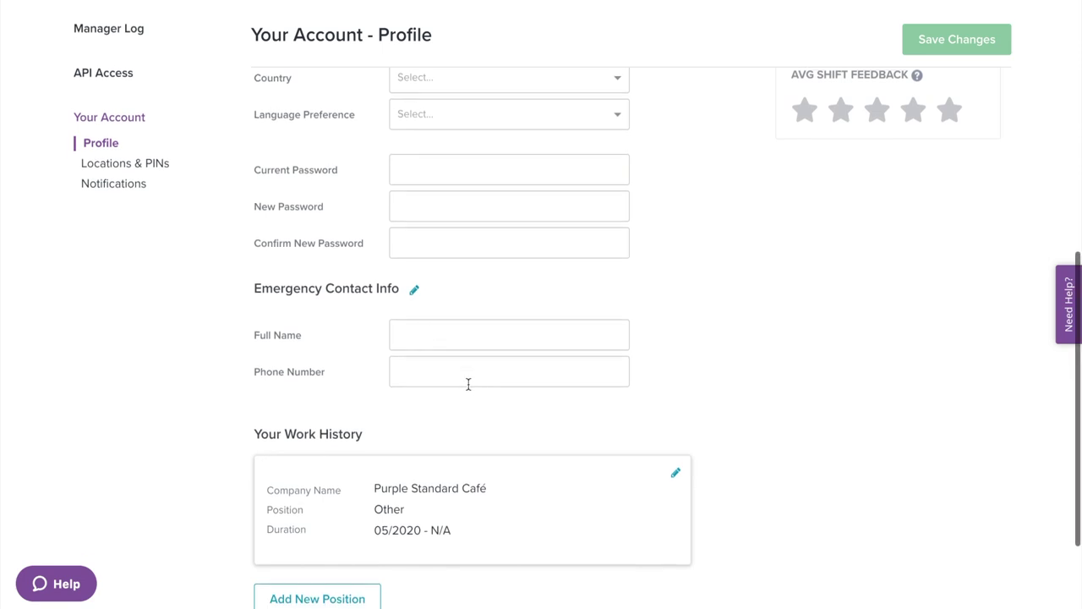
scroll(469, 385, down, 1)
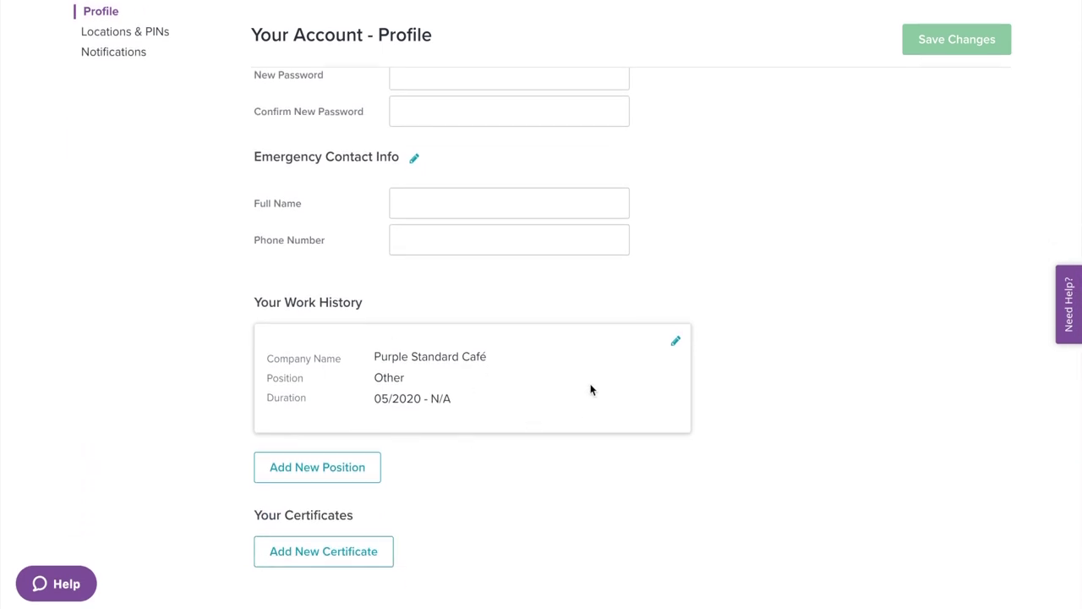
click(676, 343)
scroll(685, 406, down, 2)
scroll(685, 413, up, 1)
click(676, 241)
Add a new blank certificate entry and return Profile Info to read-only
click(343, 561)
scroll(341, 561, down, 2)
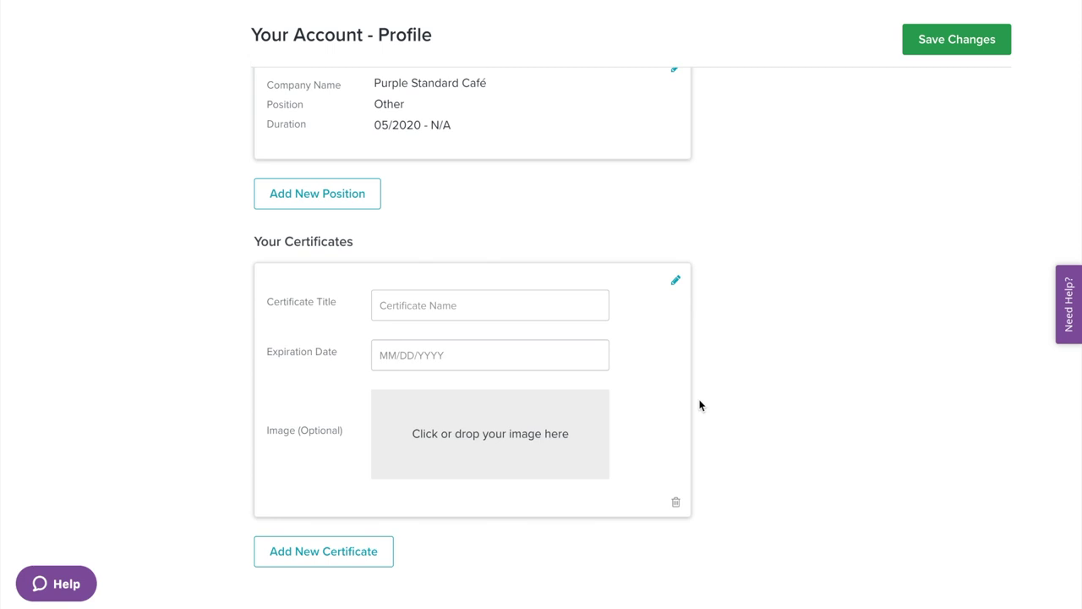
scroll(833, 329, up, 10)
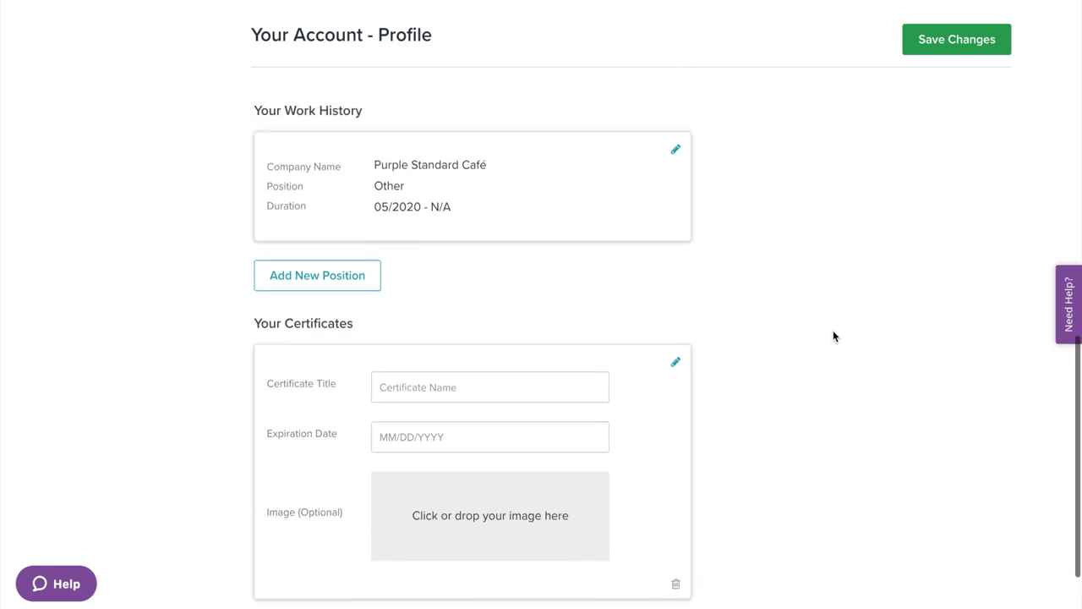
mouse_move(876, 98)
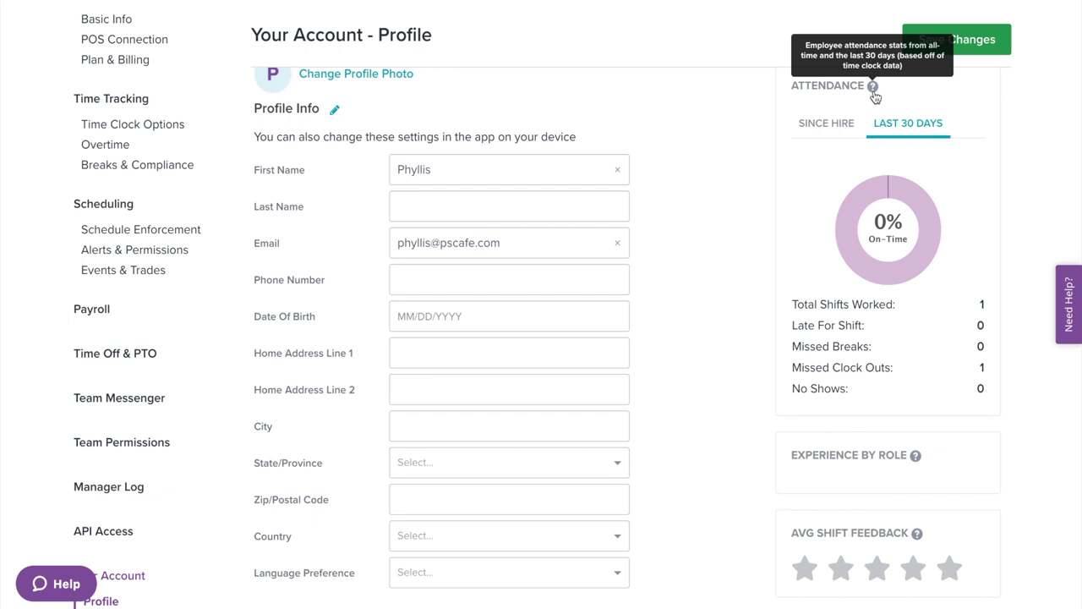
mouse_move(916, 461)
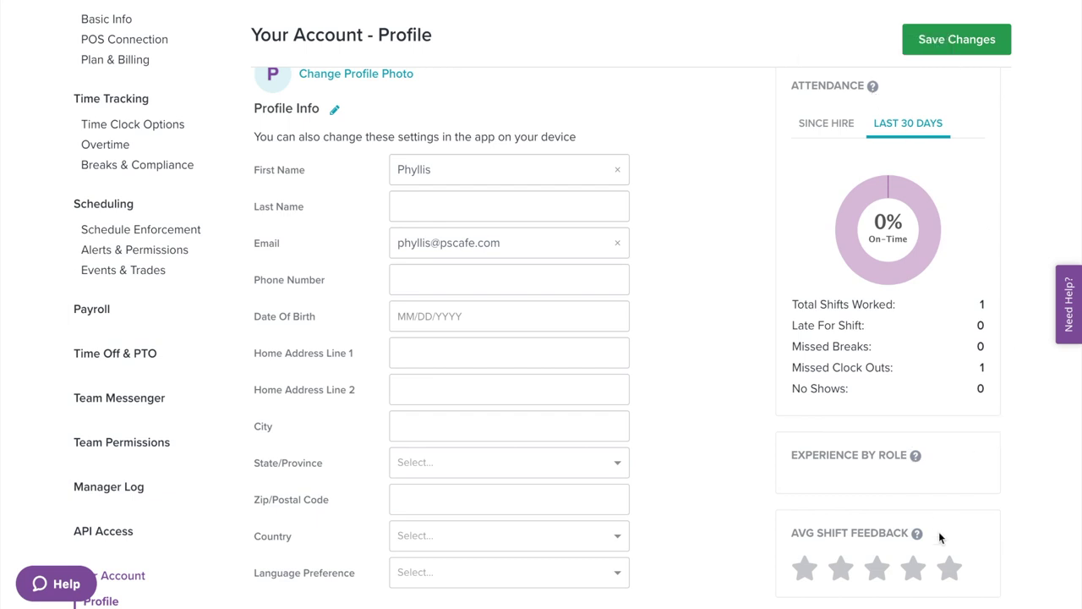
click(334, 113)
scroll(384, 447, down, 4)
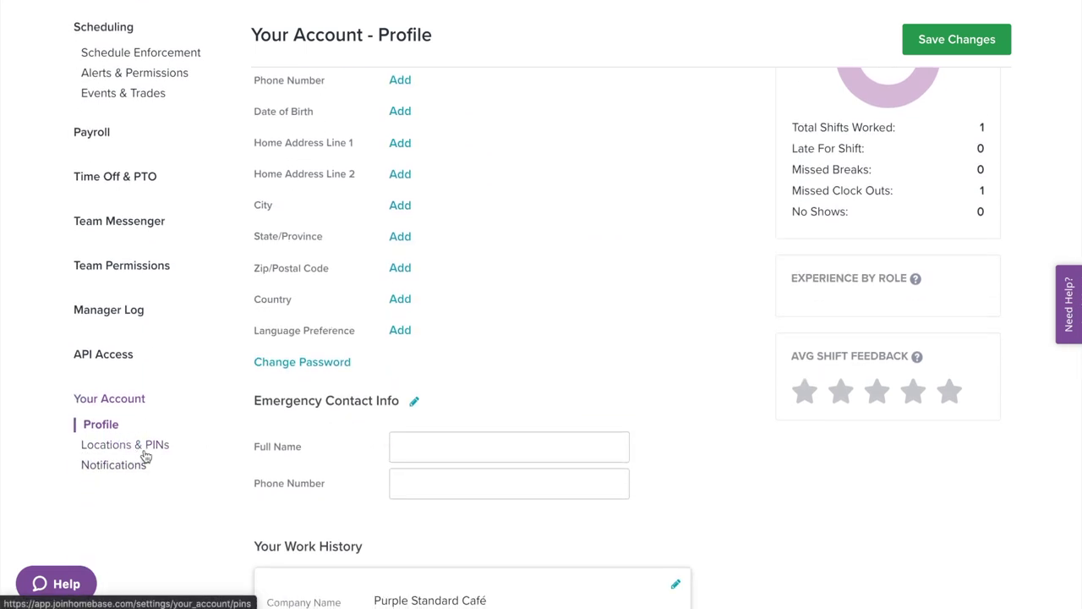
click(125, 445)
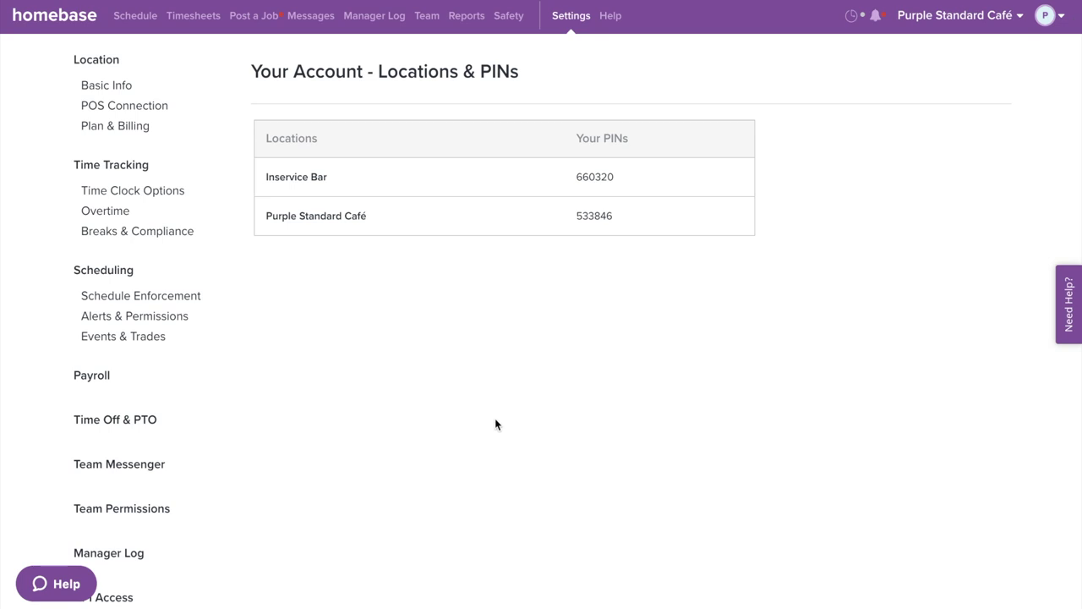
Look over the location PINs, then review notification options for Inservice Bar and Purple Standard Café
scroll(495, 423, down, 5)
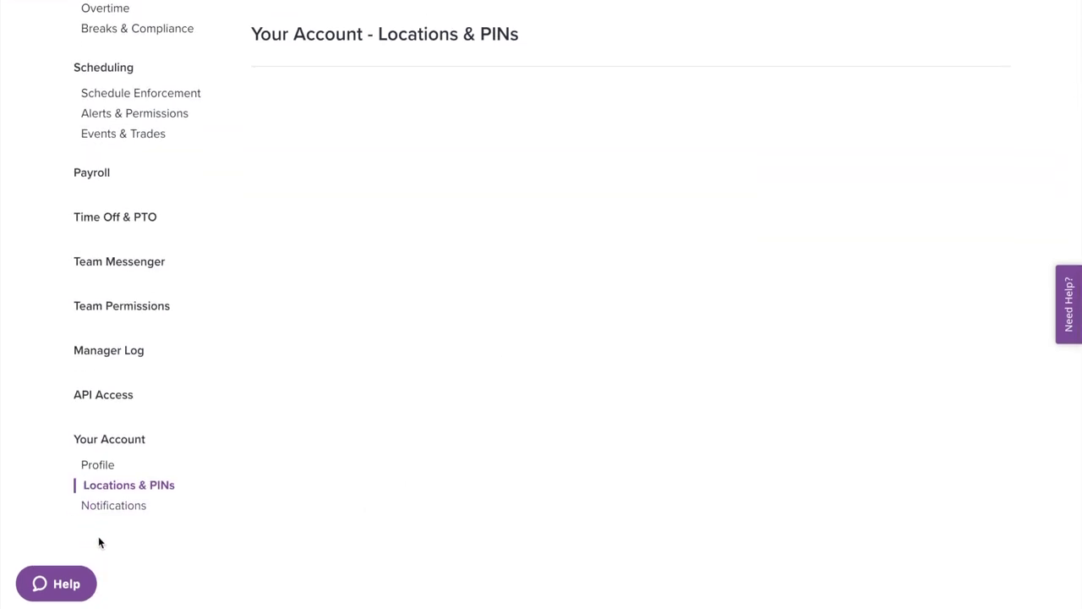
click(115, 505)
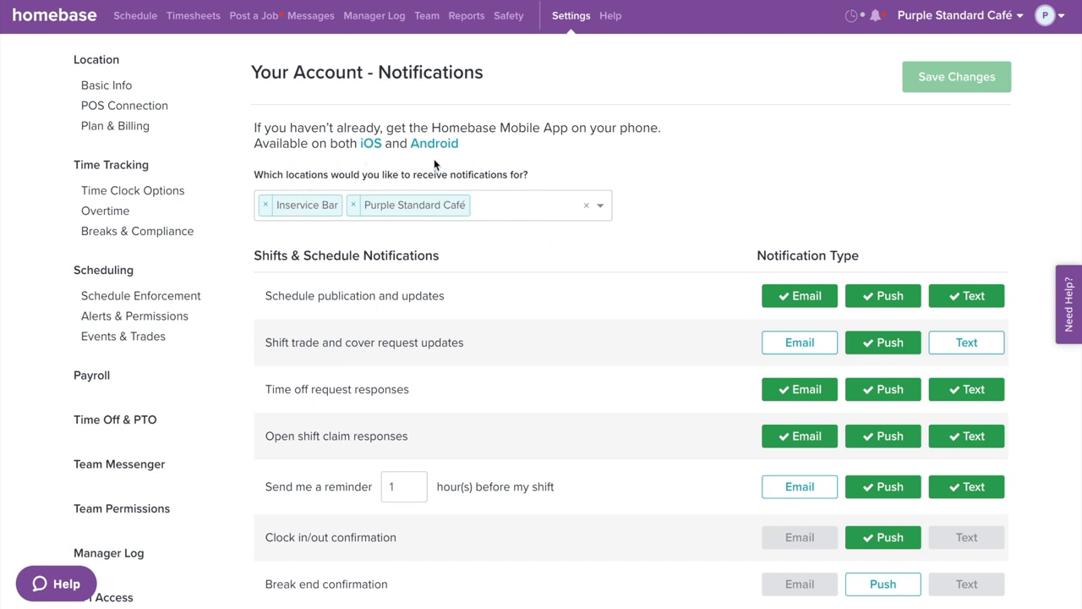
scroll(397, 222, down, 2)
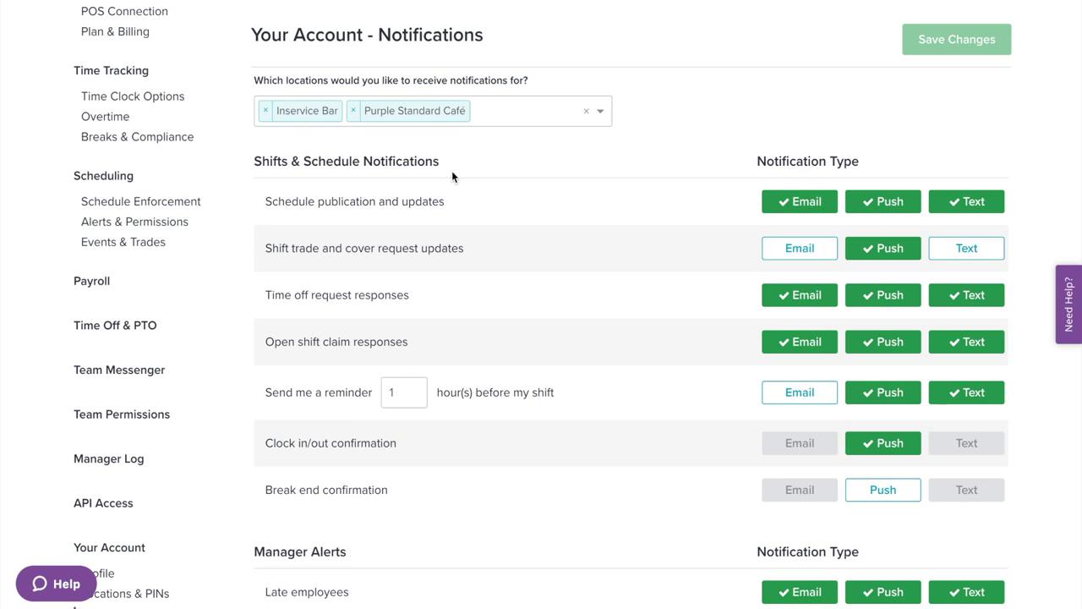
scroll(452, 171, down, 5)
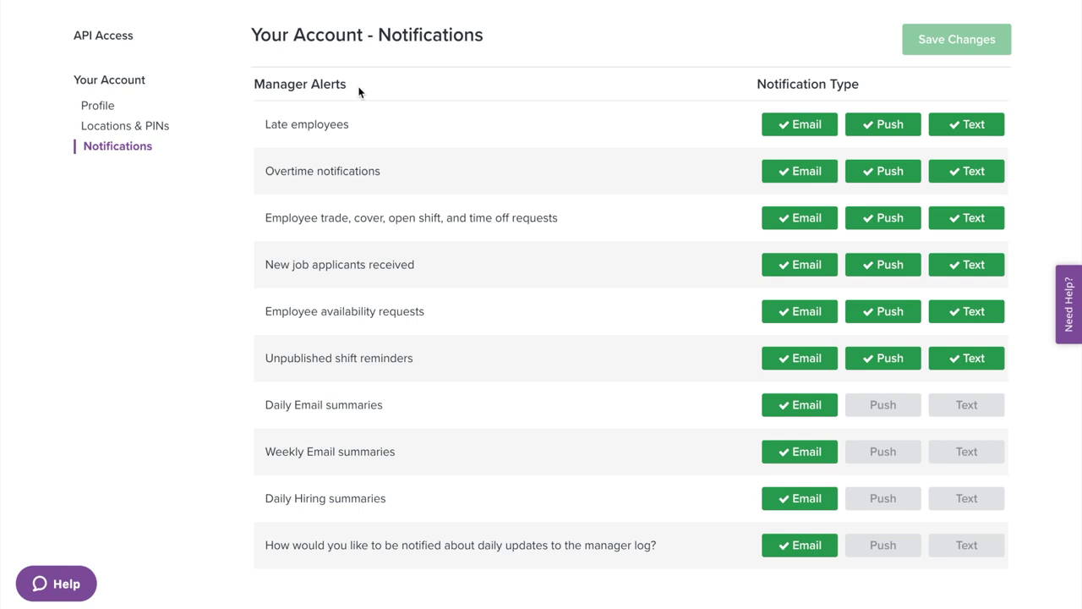
scroll(718, 104, up, 1)
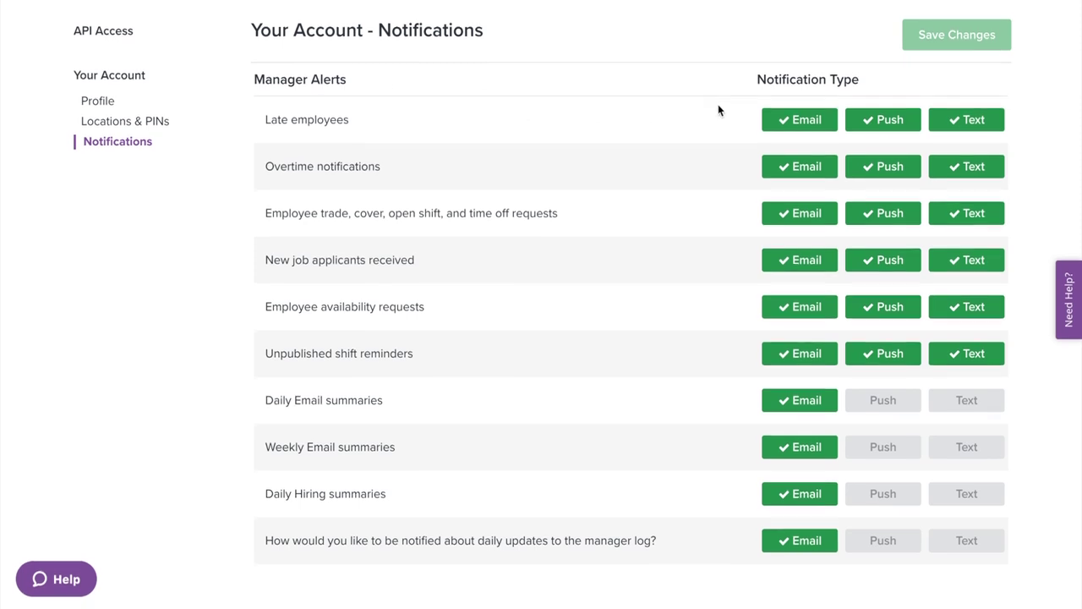
scroll(718, 104, up, 8)
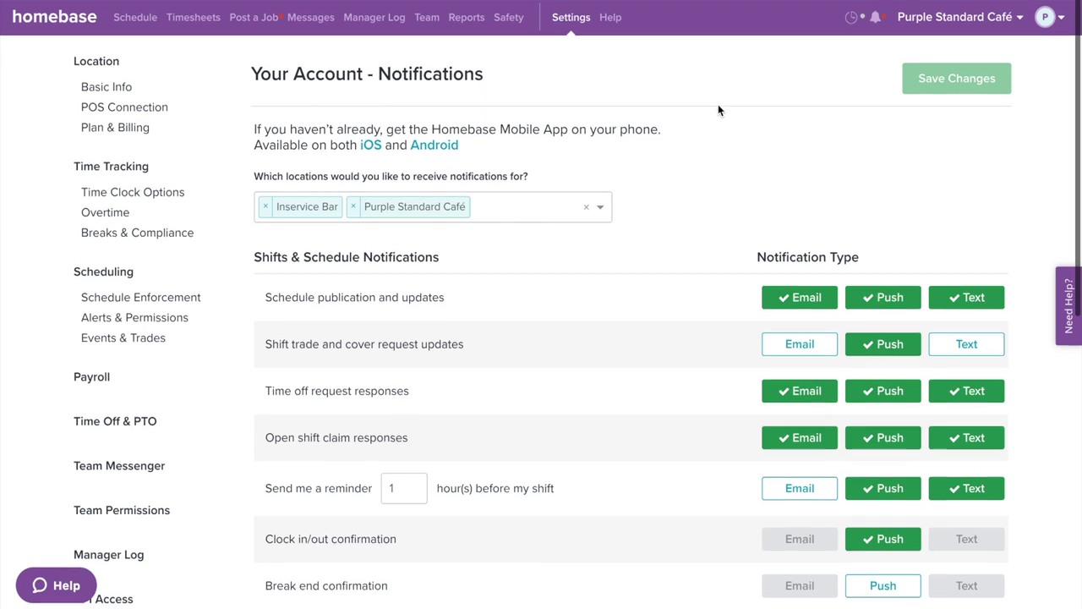